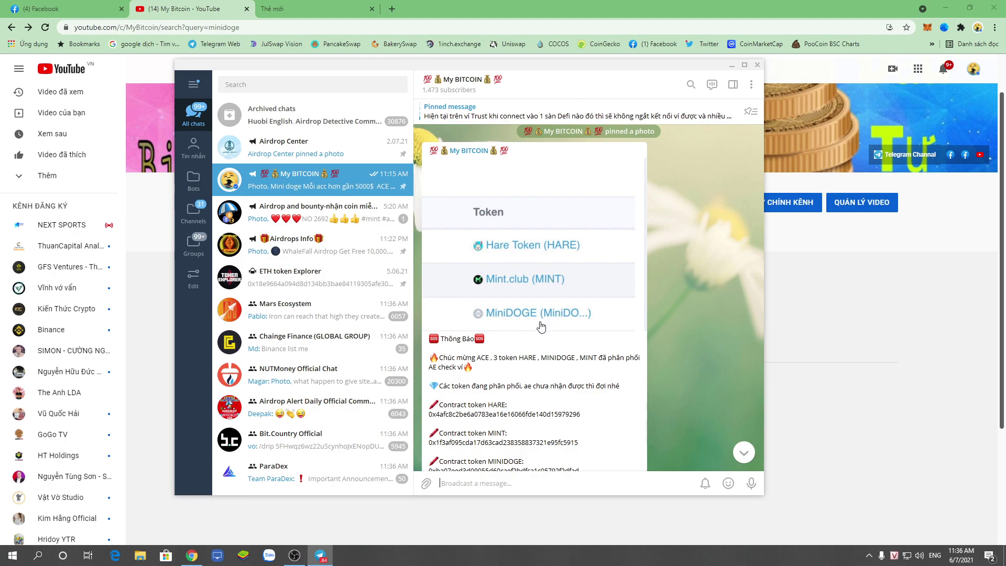
# - Read through the channel's airdrop announcement, highlighting the HARE, MINT and MINIDOGE token contracts
pyautogui.scroll(-2, 540, 325)
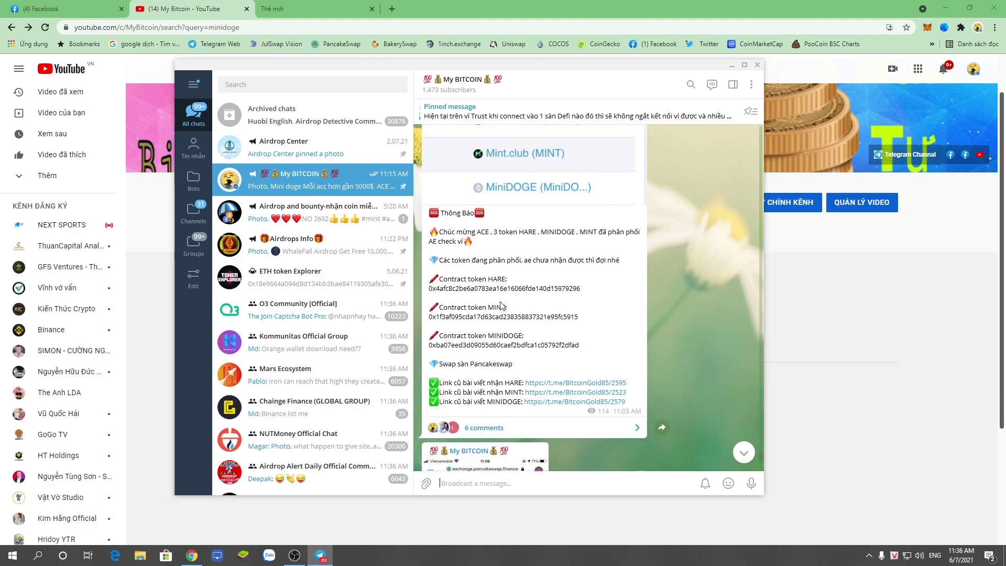
pyautogui.moveTo(430, 277); pyautogui.dragTo(586, 351)
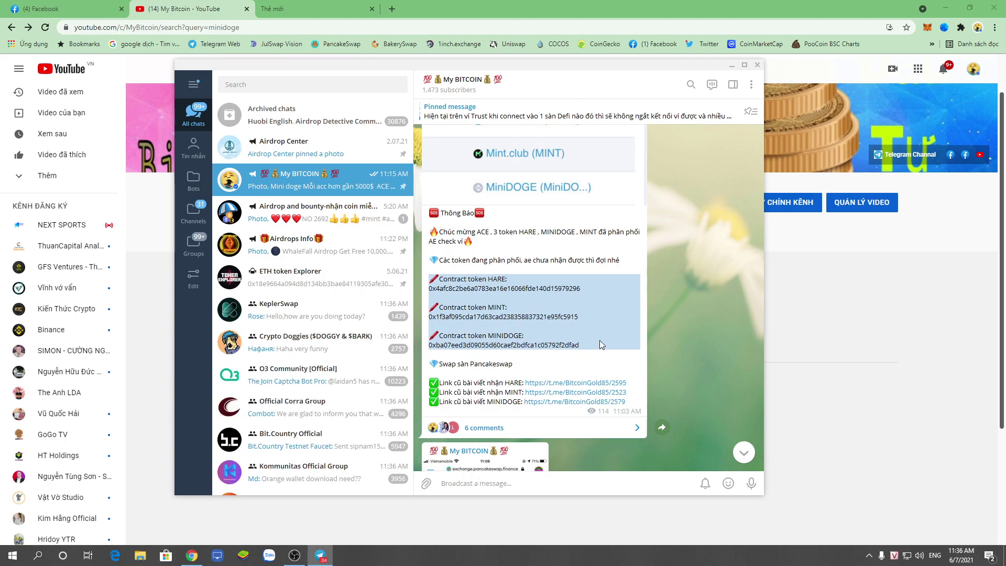
pyautogui.click(600, 345)
pyautogui.scroll(-5, 580, 331)
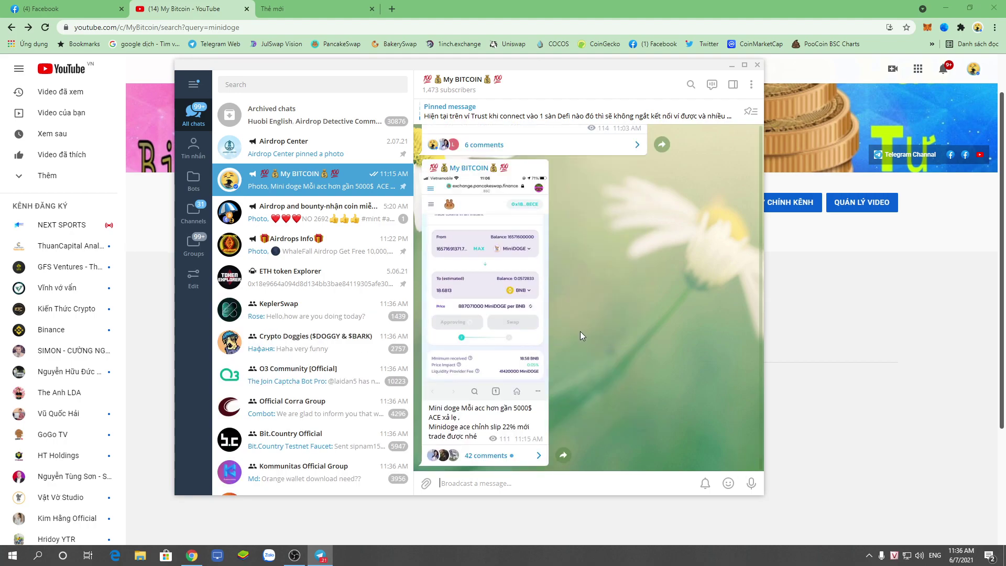
# - Switch to the My Bitcoin YouTube channel in Chrome and search its videos for "mint"
pyautogui.click(802, 330)
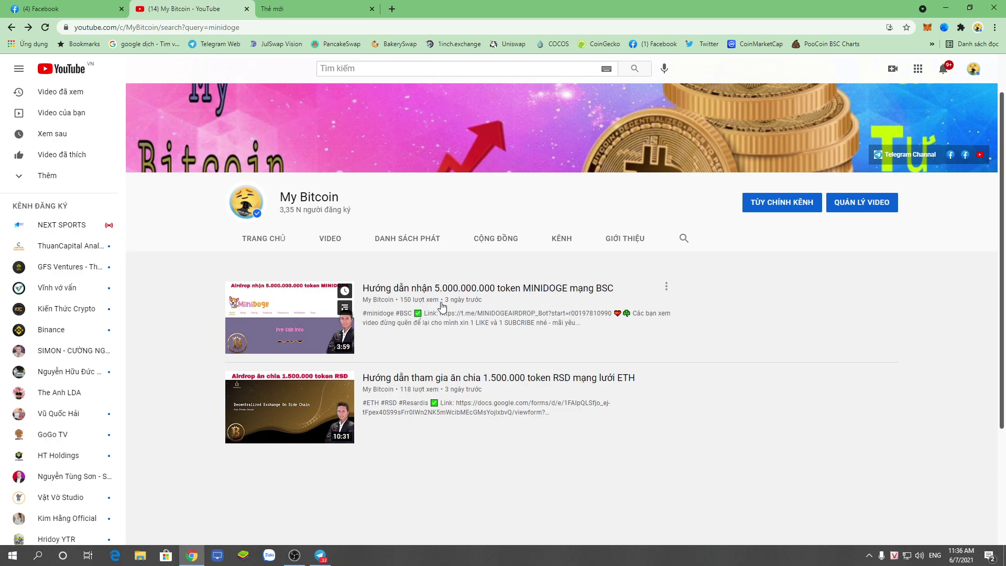
pyautogui.click(683, 239)
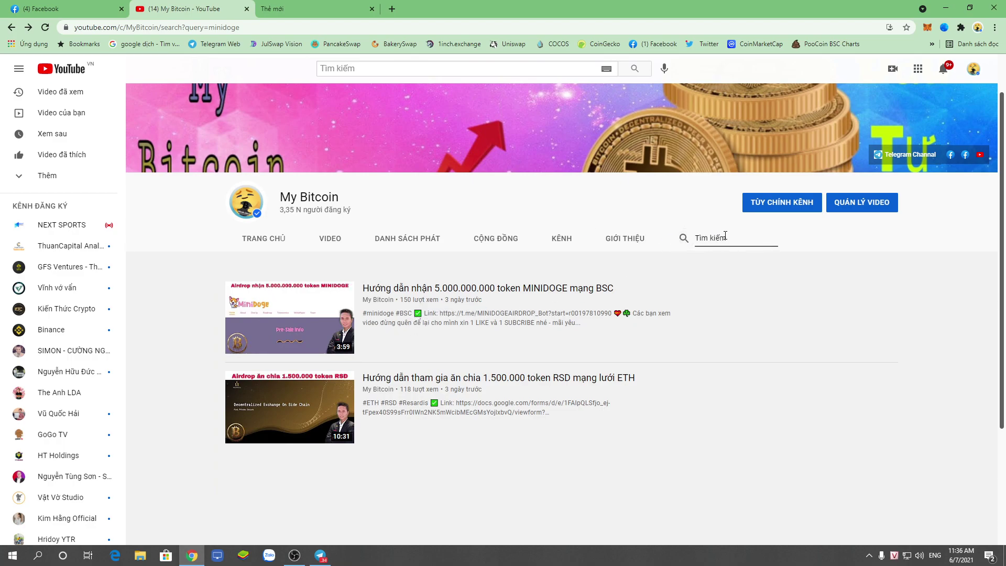
pyautogui.write('mint')
pyautogui.press('Return')
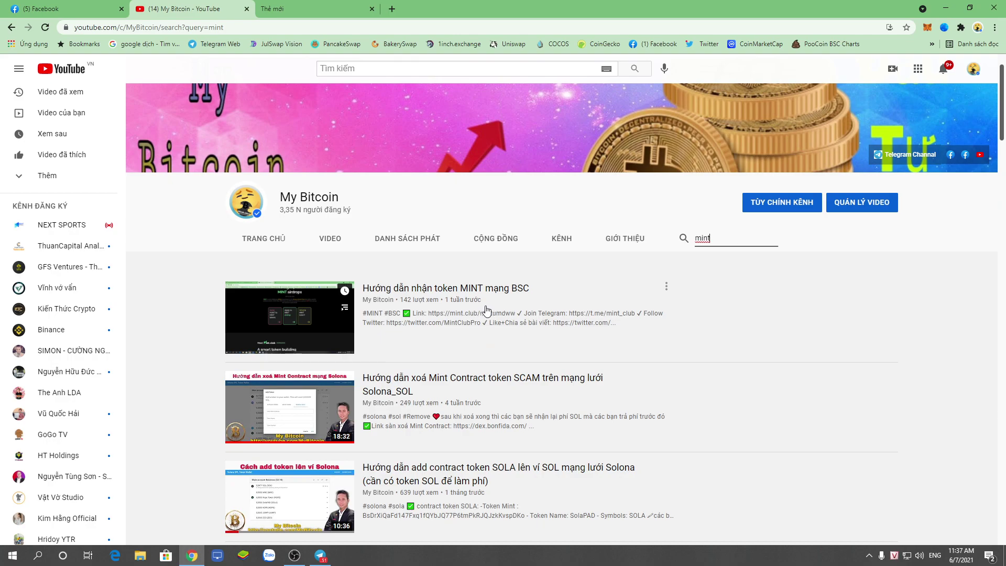
pyautogui.moveTo(712, 248); pyautogui.dragTo(653, 251)
pyautogui.click(654, 253)
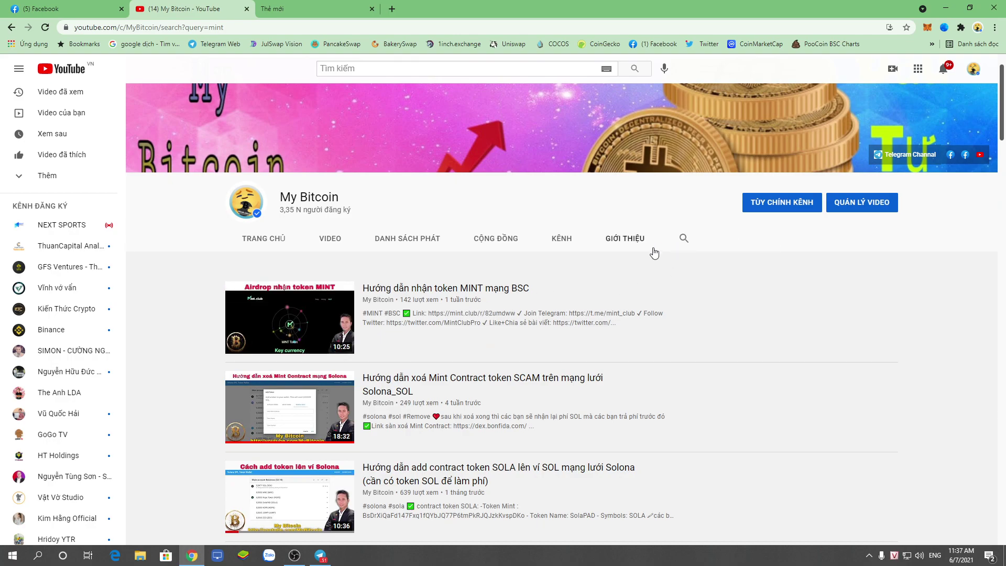
# - Check the token names in the Telegram announcement and search the YouTube channel's videos for "hare"
pyautogui.click(320, 555)
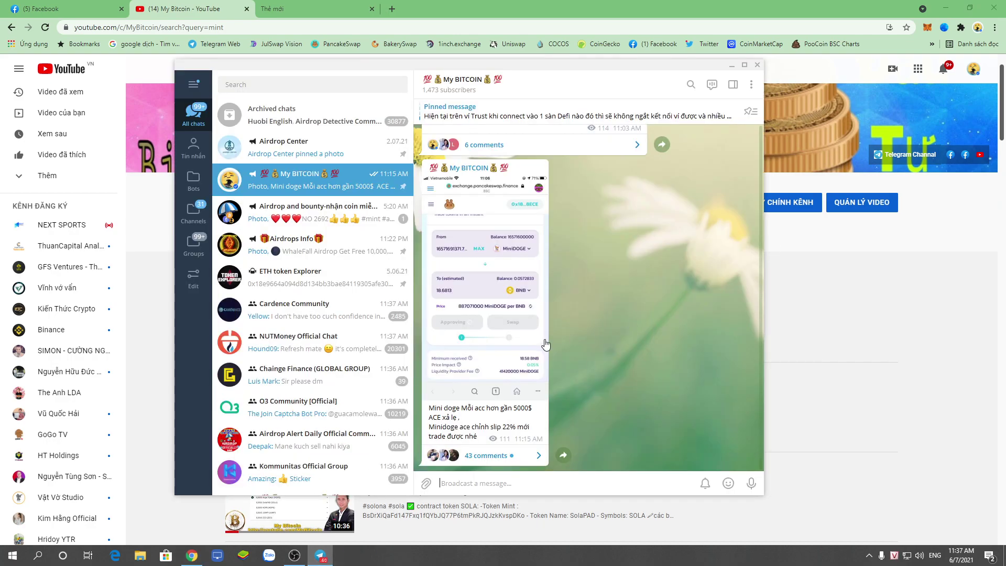
pyautogui.scroll(10, 536, 335)
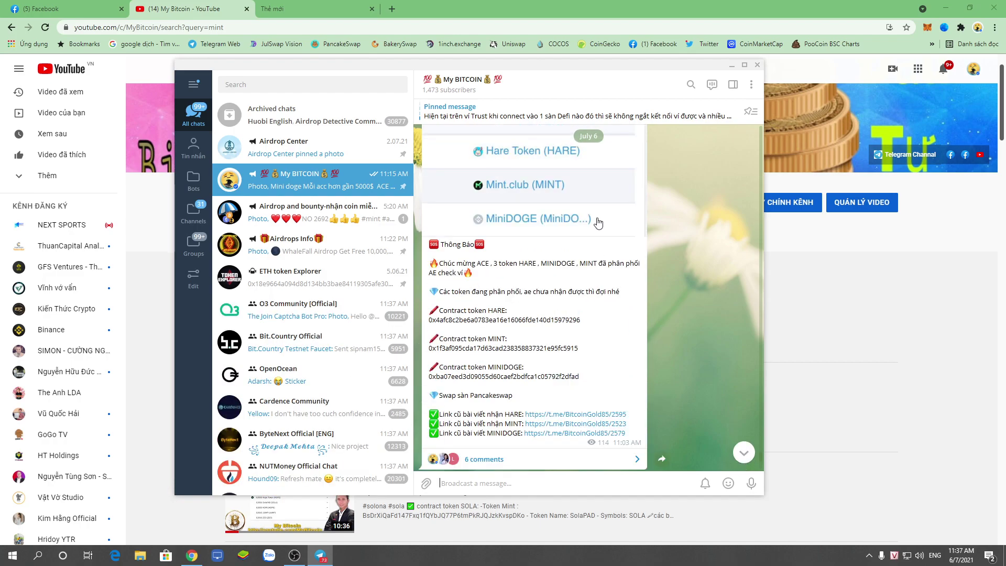
pyautogui.click(774, 252)
pyautogui.click(684, 238)
pyautogui.write('hare')
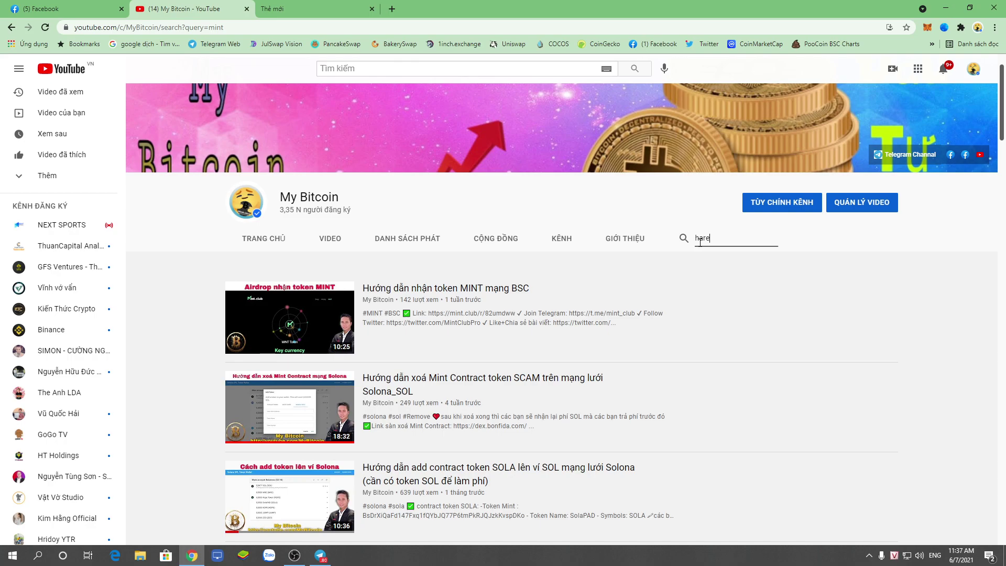
pyautogui.press('Return')
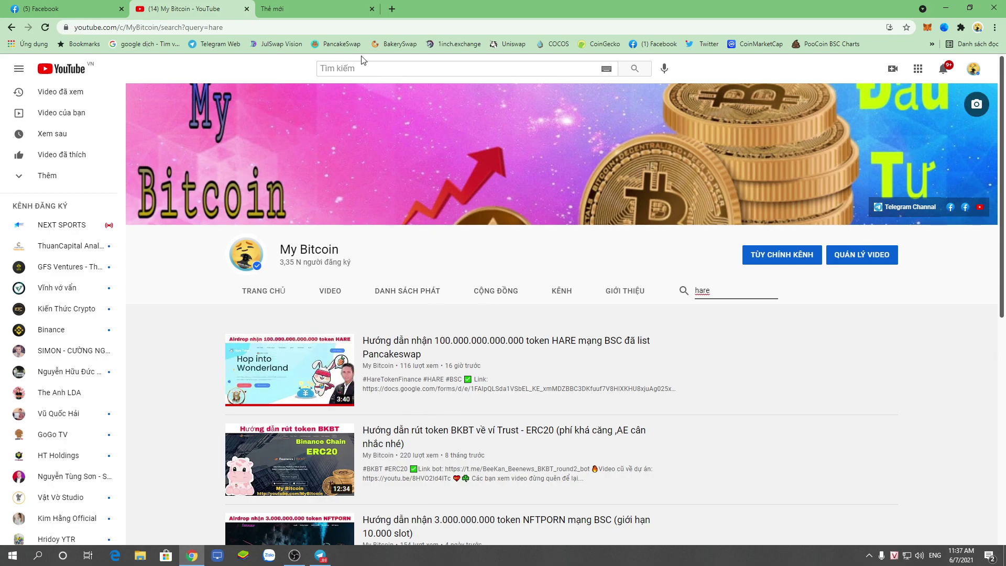
# - Open PancakeSwap in the empty browser tab and connect the MetaMask wallet to its exchange
pyautogui.moveTo(411, 362)
pyautogui.click(324, 9)
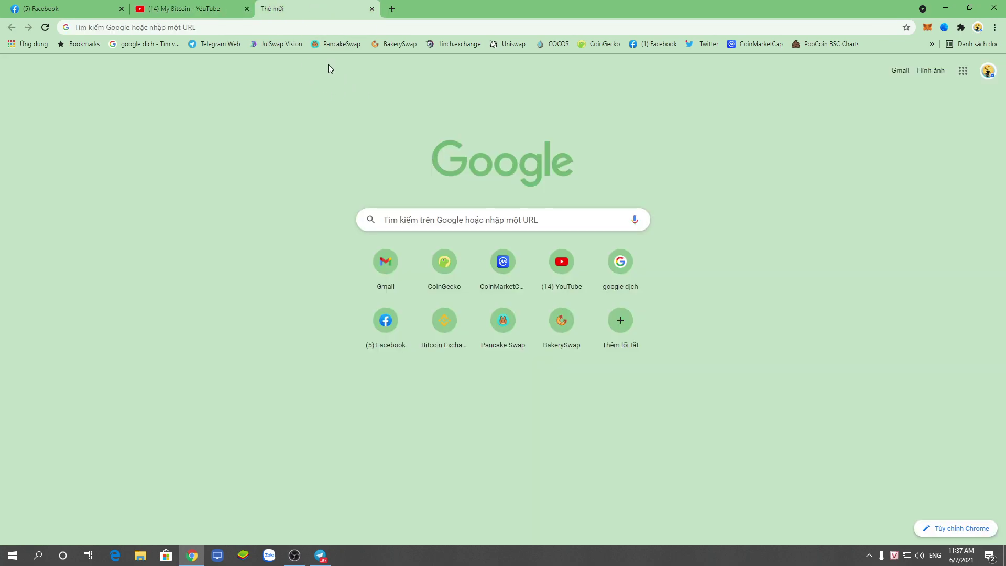
pyautogui.click(341, 44)
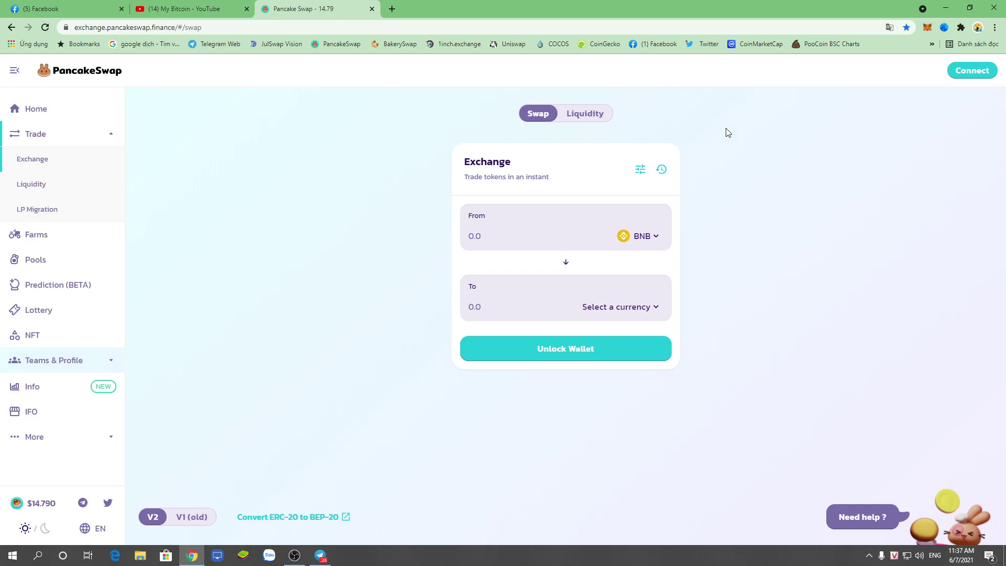
pyautogui.click(966, 79)
pyautogui.click(525, 227)
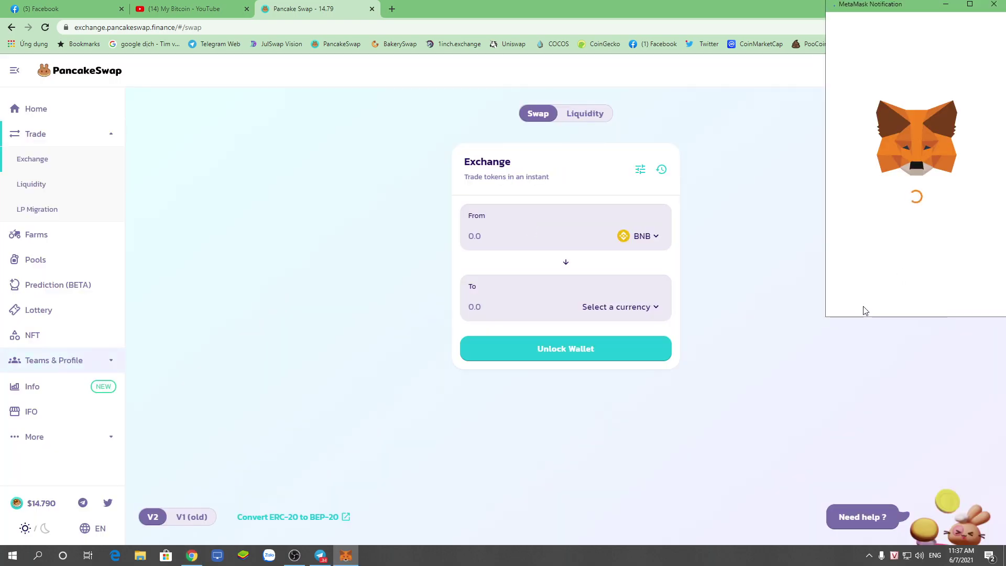
pyautogui.click(952, 310)
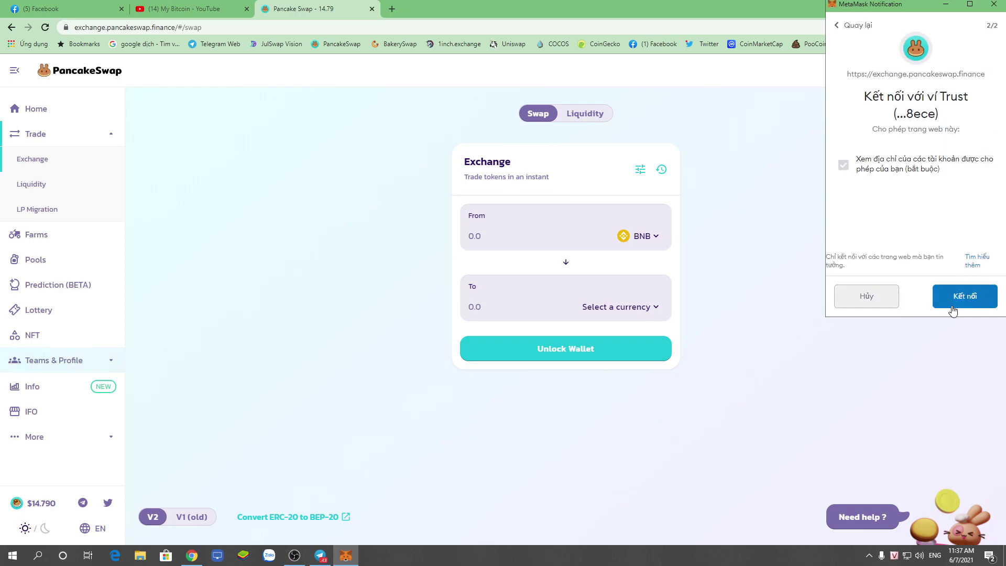
pyautogui.click(953, 297)
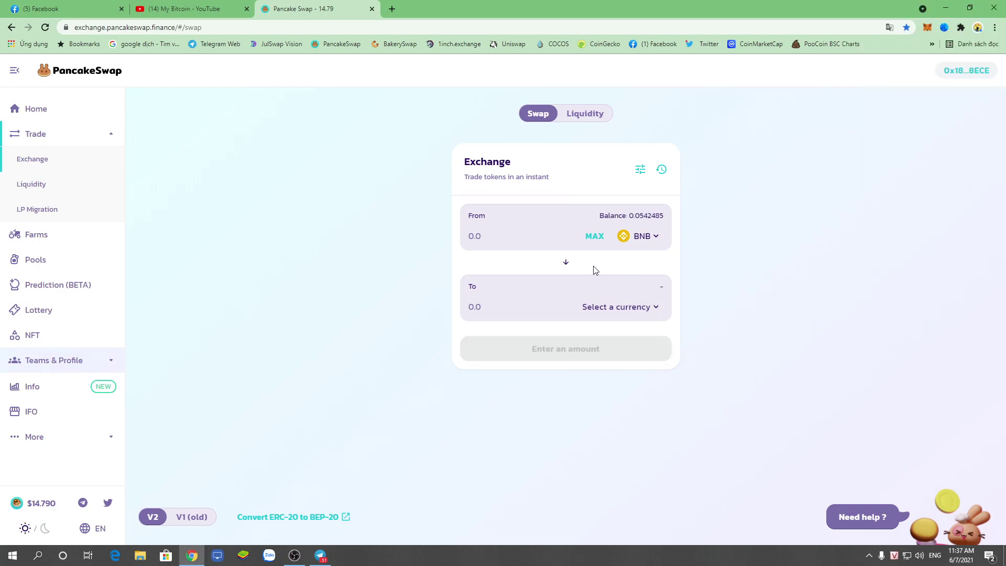
# - Reverse the swap direction to make BNB the received currency, and look at the recent transactions
pyautogui.click(566, 262)
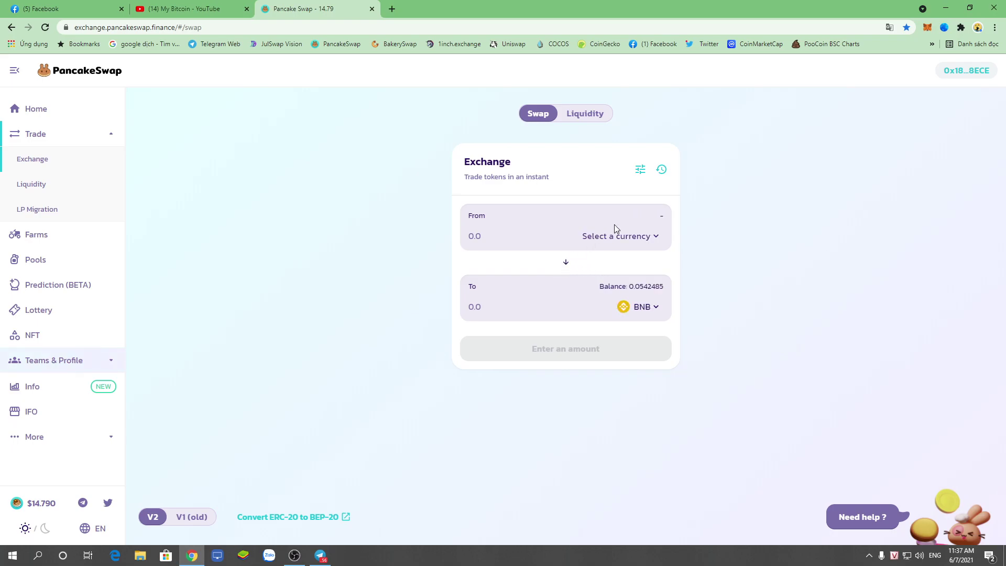
pyautogui.click(661, 169)
pyautogui.click(727, 271)
pyautogui.click(662, 171)
pyautogui.click(731, 236)
# - Check the token name in the Telegram announcement and search the swap's From token list for "minidoge"
pyautogui.click(320, 555)
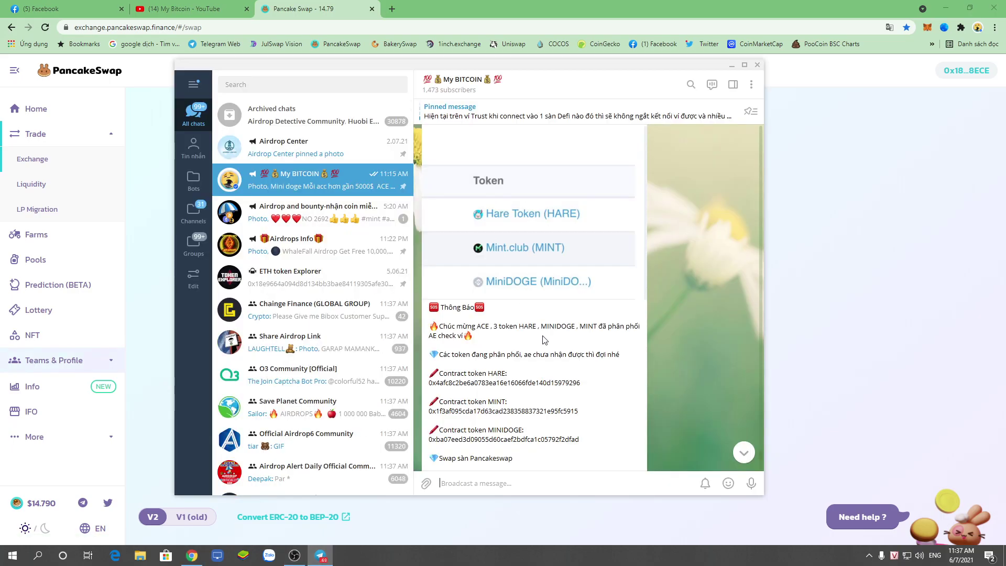
pyautogui.click(821, 215)
pyautogui.click(628, 246)
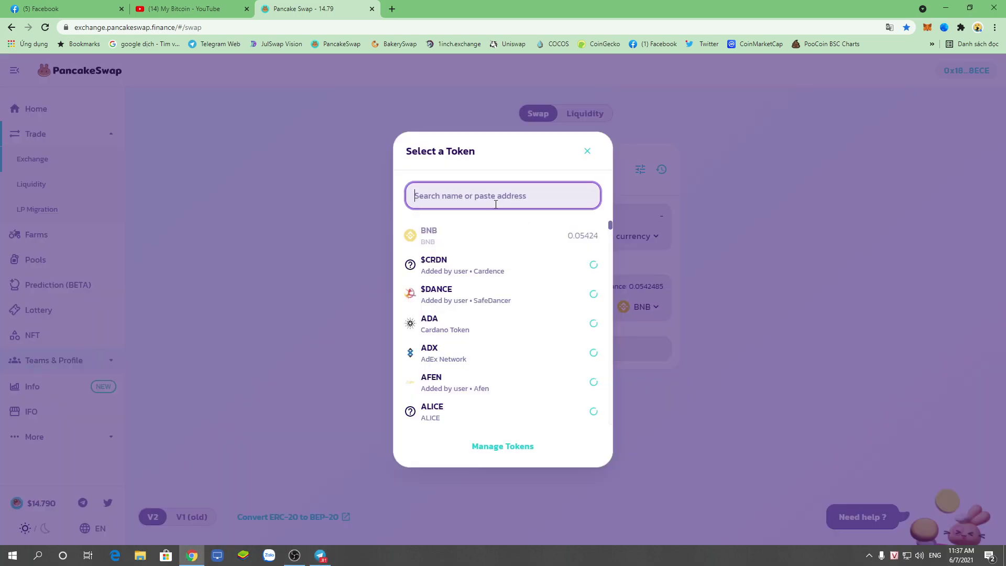
pyautogui.write('minodoge')
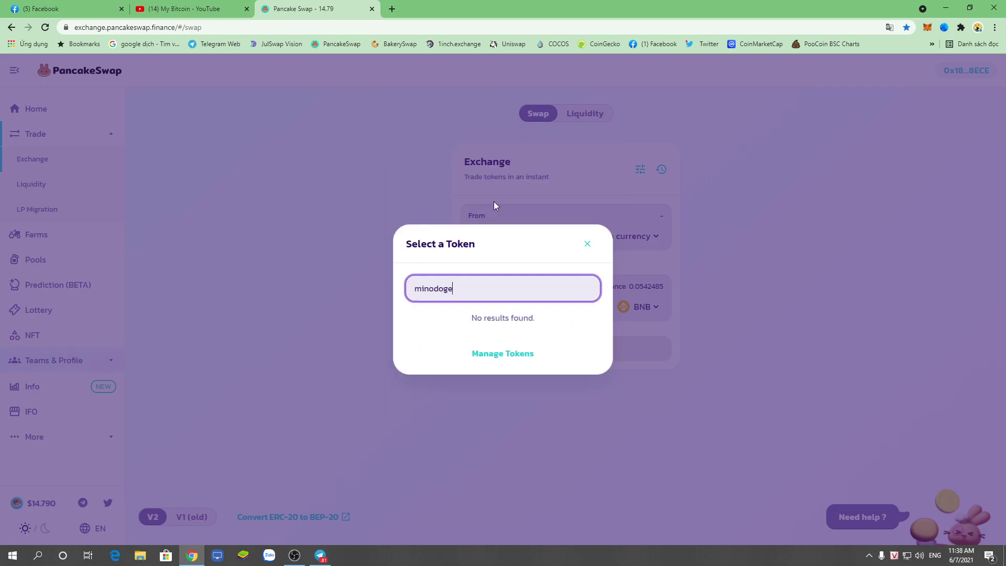
pyautogui.press('BackSpace')
pyautogui.press('BackSpace')
pyautogui.press('BackSpace')
pyautogui.press('BackSpace')
pyautogui.press('BackSpace')
pyautogui.write('i')
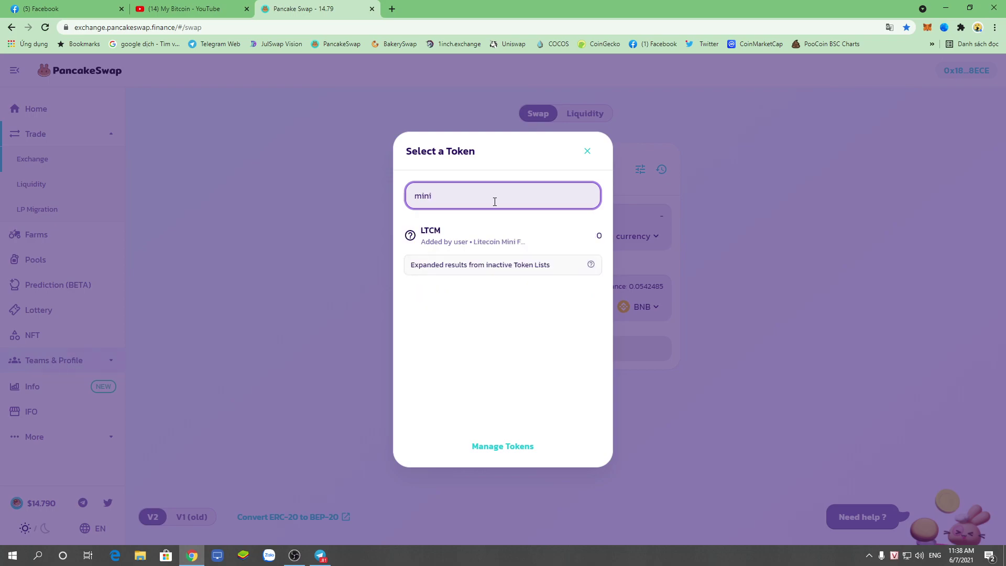
pyautogui.write('doge')
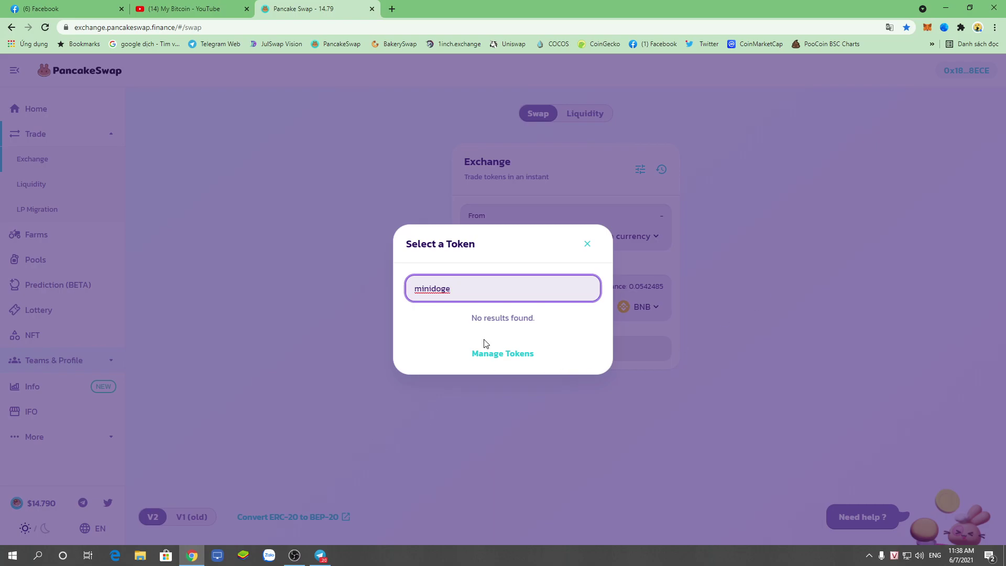
# - Copy the MINIDOGE contract address from the Telegram announcement
pyautogui.click(320, 555)
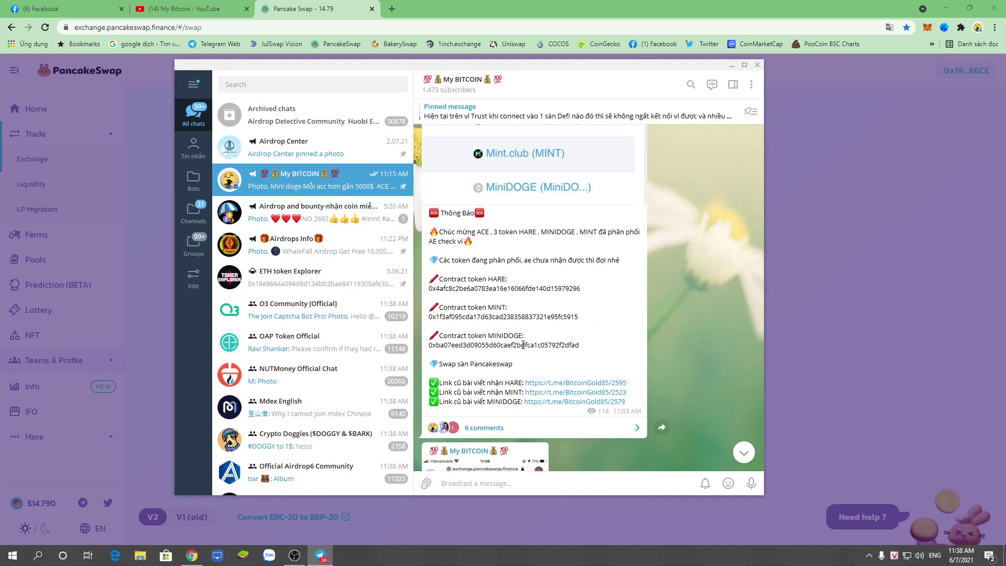
pyautogui.doubleClick(522, 345)
pyautogui.rightClick(523, 344)
pyautogui.click(561, 355)
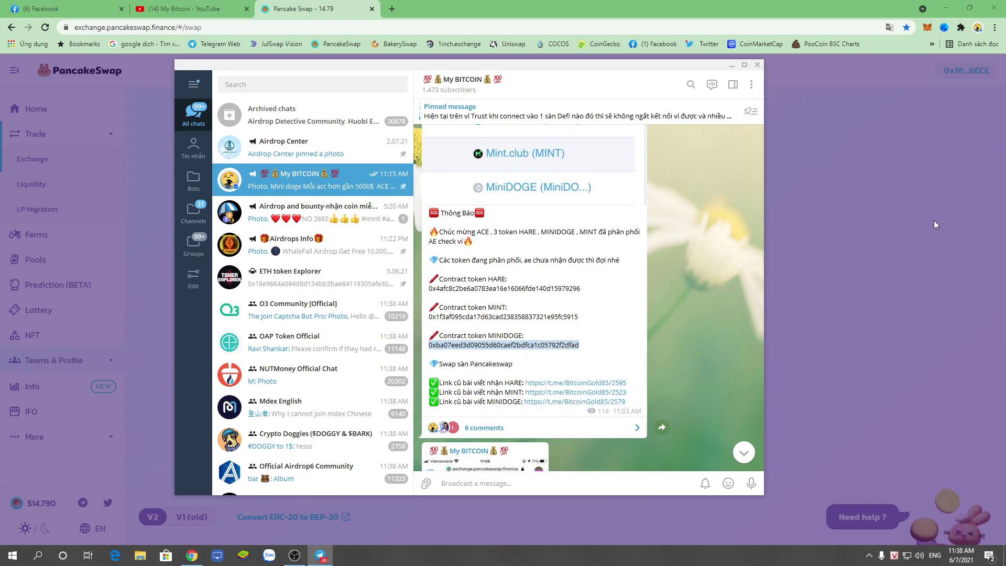
# - Return to Chrome and open the MetaMask account's address page on the bscscan.com explorer
pyautogui.click(700, 35)
pyautogui.click(927, 33)
pyautogui.click(923, 90)
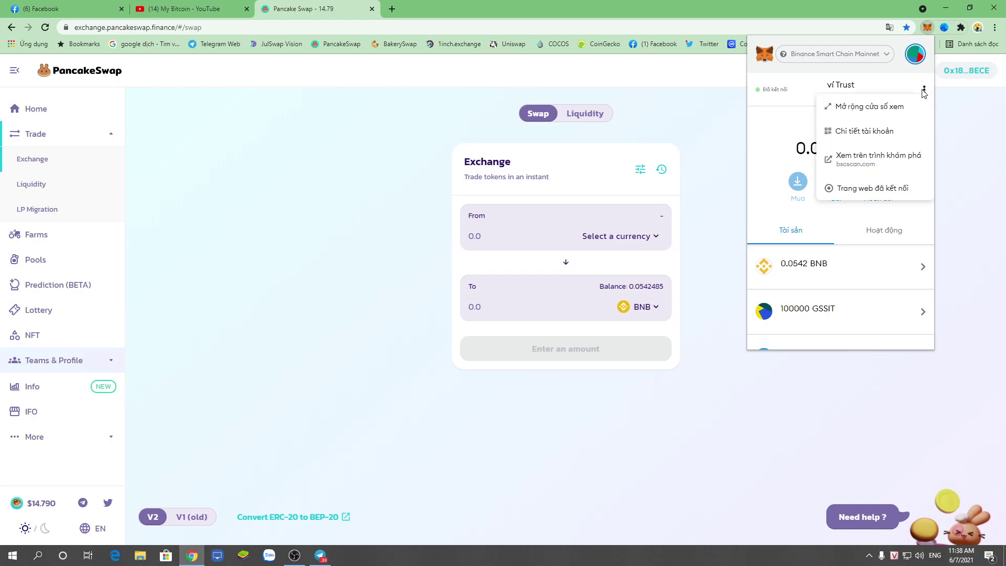
pyautogui.click(861, 165)
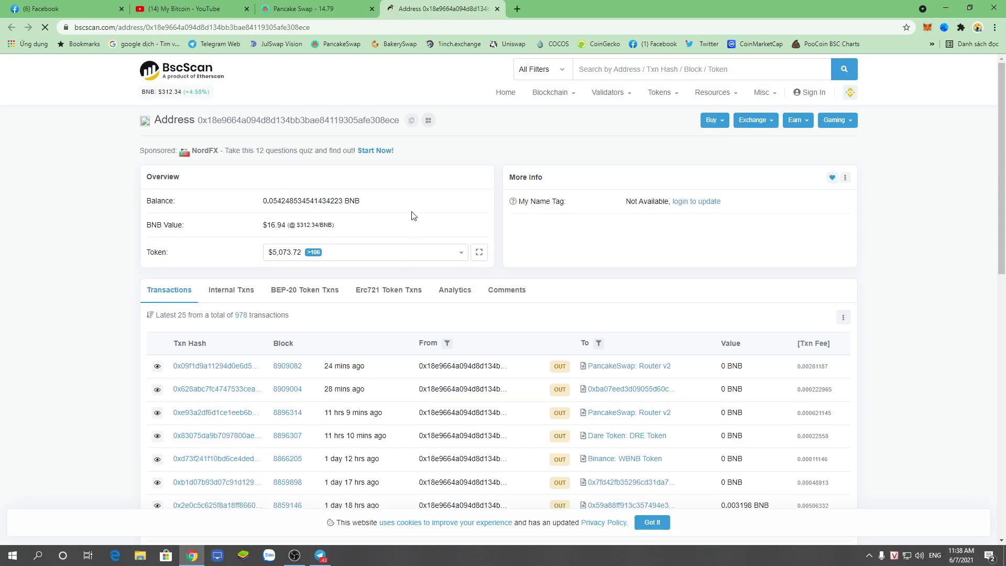
# - Show the wallet's BEP-20 token transfers and review the recent incoming and outgoing entries
pyautogui.scroll(-3, 304, 299)
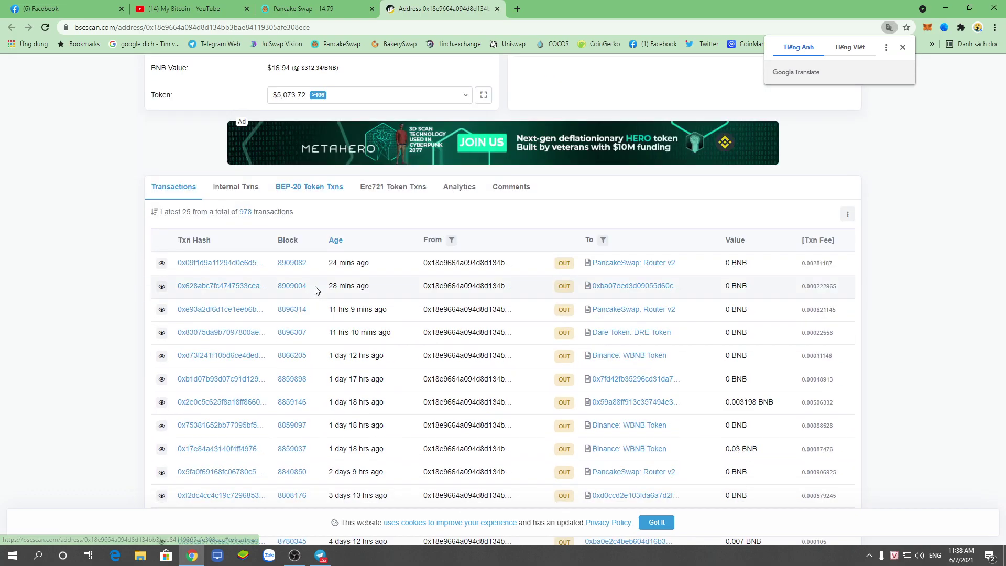
pyautogui.scroll(3, 317, 191)
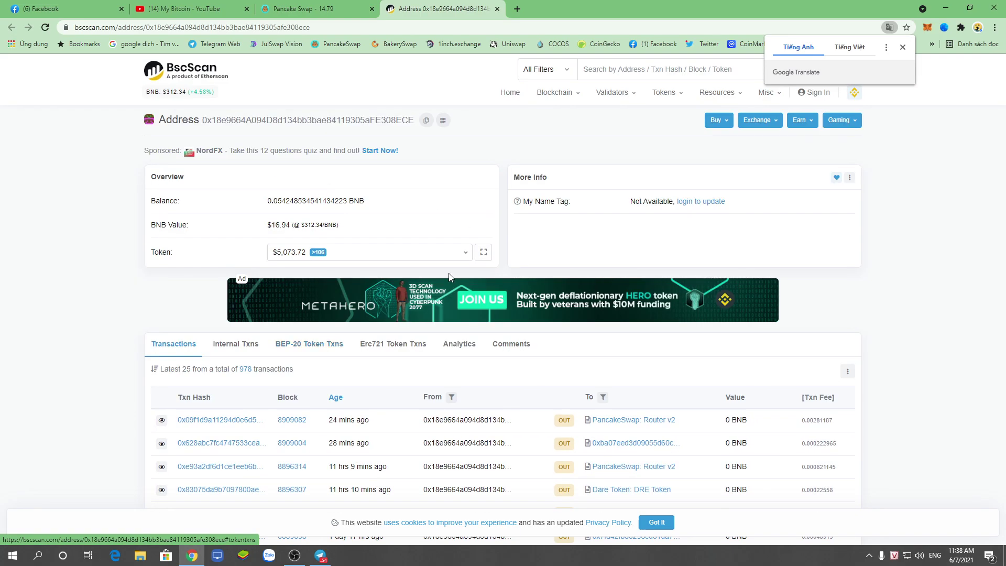
pyautogui.click(309, 343)
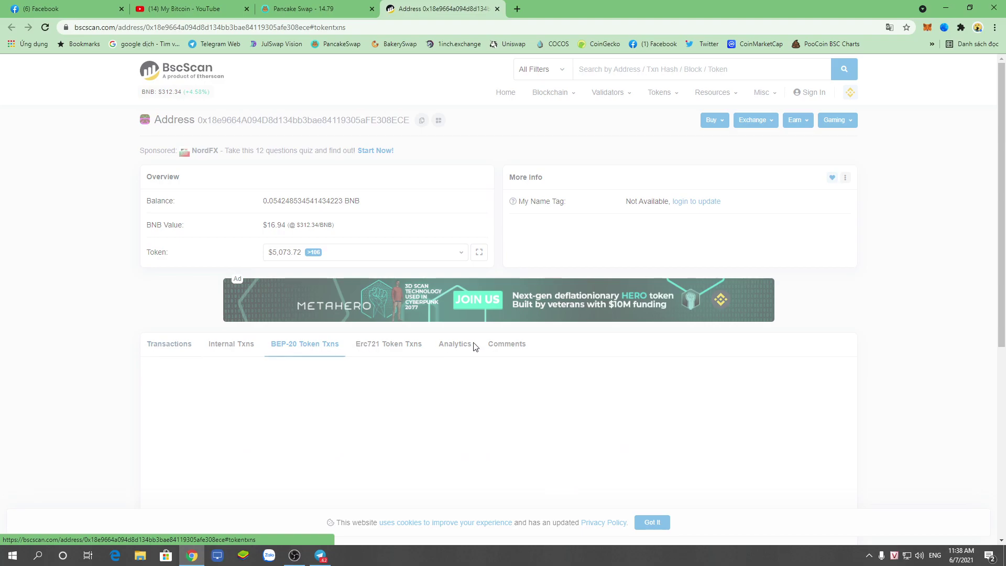
pyautogui.scroll(-4, 695, 314)
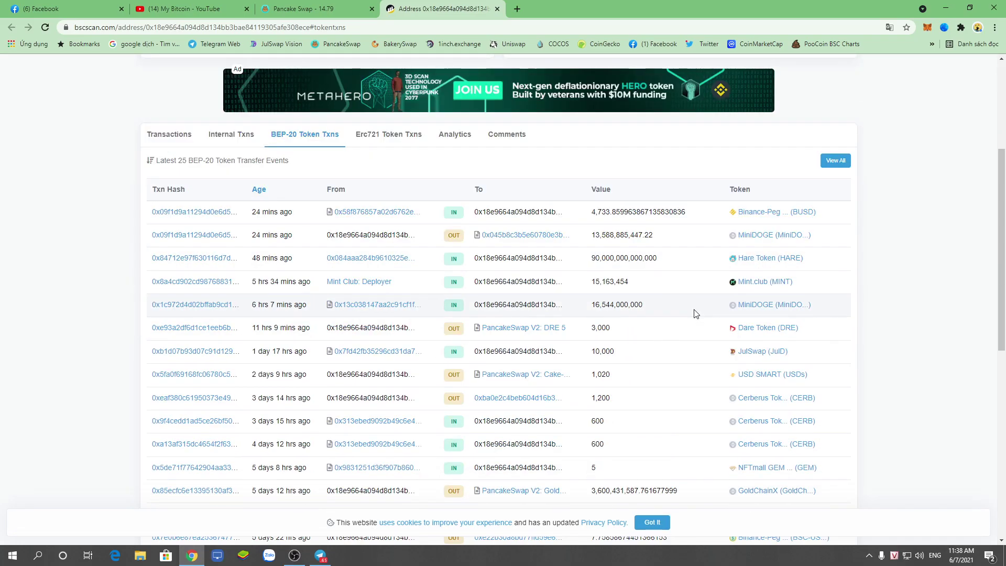
pyautogui.scroll(-1, 695, 313)
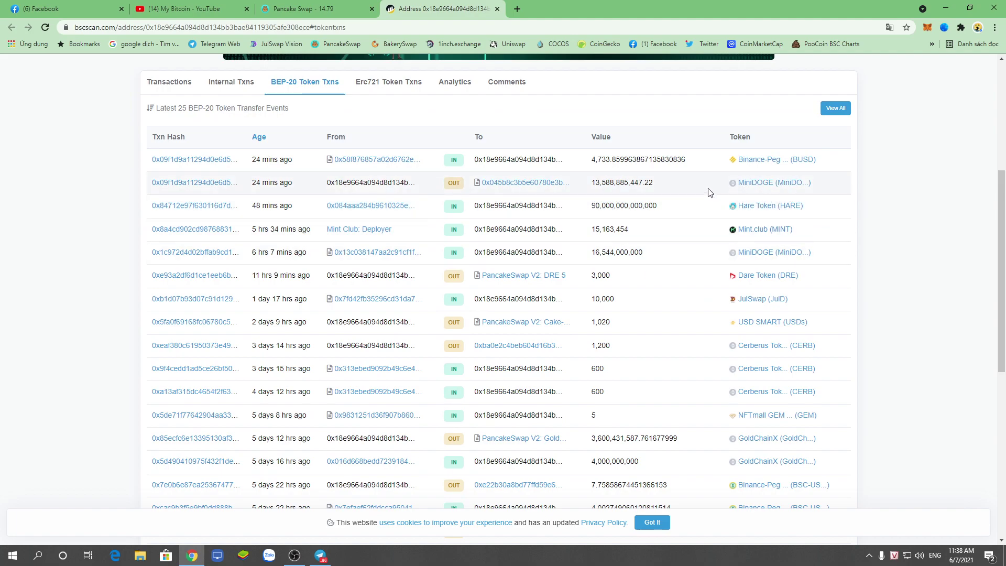
# - Open the MiniDOGE token page from the transfer list and examine the age and quantity of the wallet's transfers
pyautogui.click(771, 255)
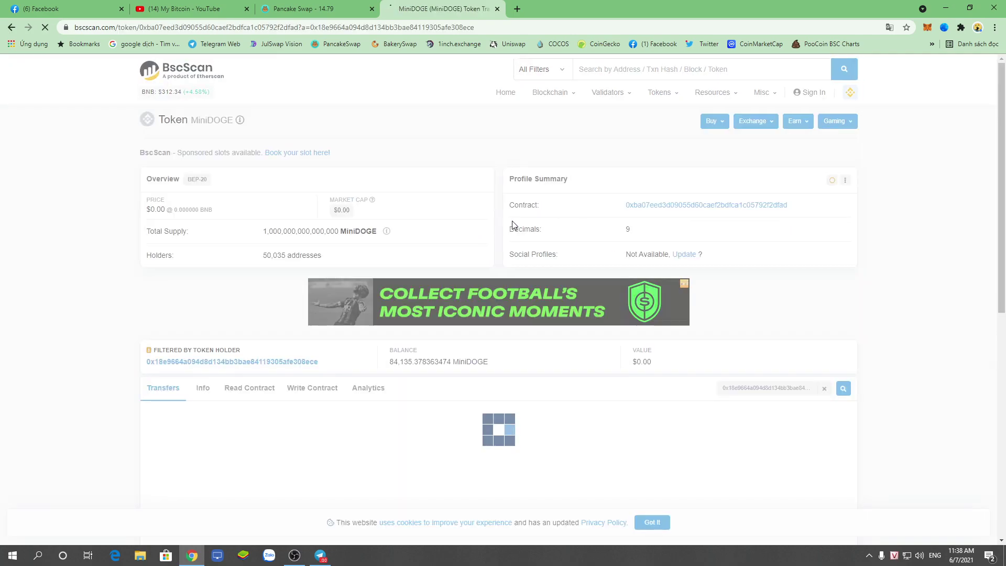
pyautogui.scroll(-4, 497, 269)
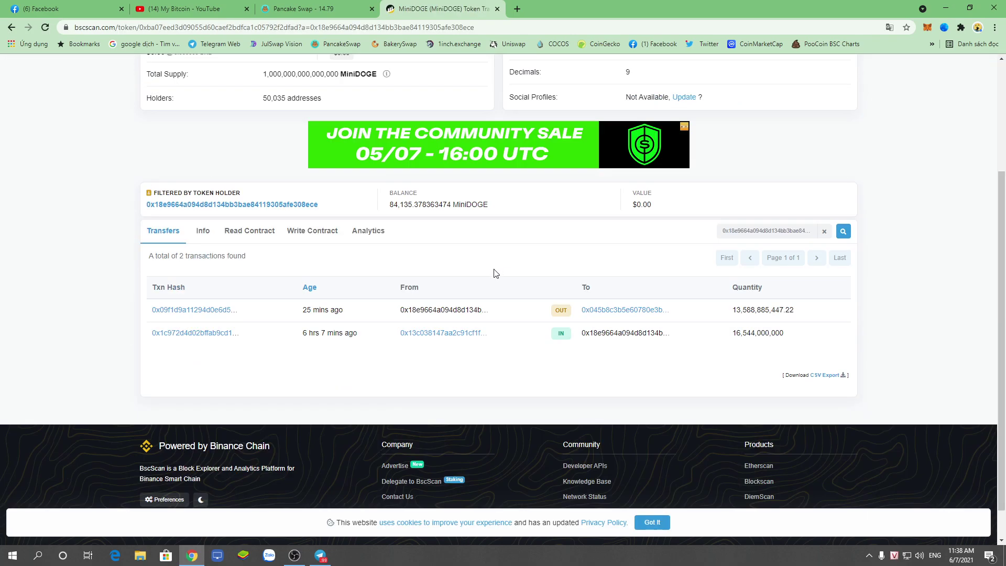
pyautogui.moveTo(731, 304); pyautogui.dragTo(802, 308)
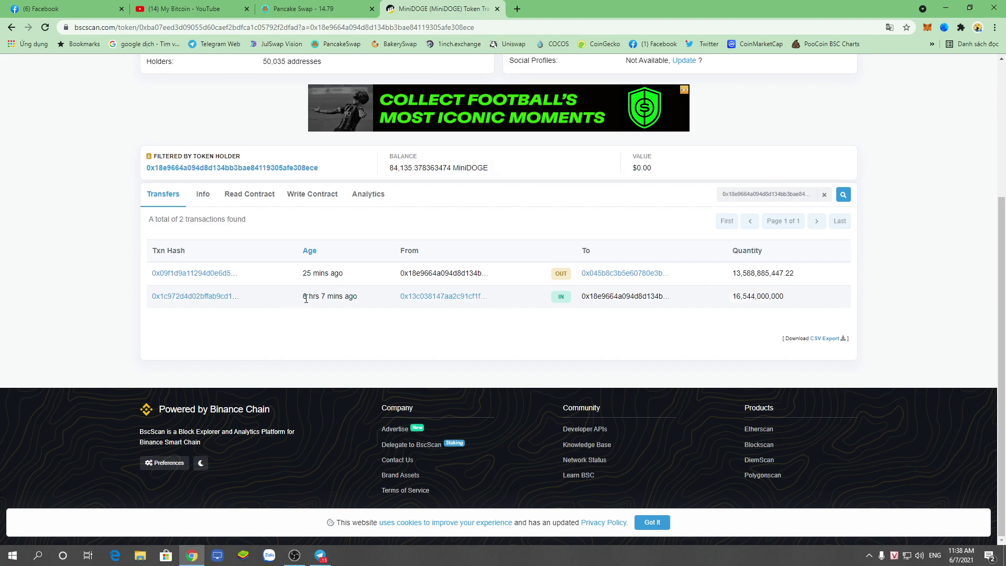
pyautogui.moveTo(301, 298); pyautogui.dragTo(371, 305)
pyautogui.moveTo(730, 308); pyautogui.dragTo(936, 307)
pyautogui.scroll(4, 920, 304)
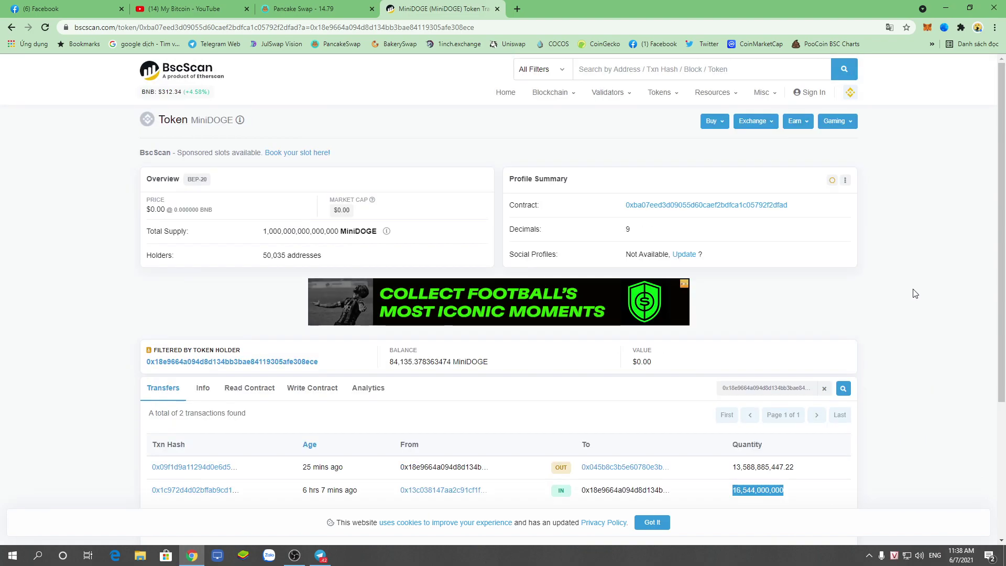
# - Switch to PancakeSwap and import MiniDOGE by its copied contract address as the token to swap from
pyautogui.click(793, 205)
pyautogui.click(304, 9)
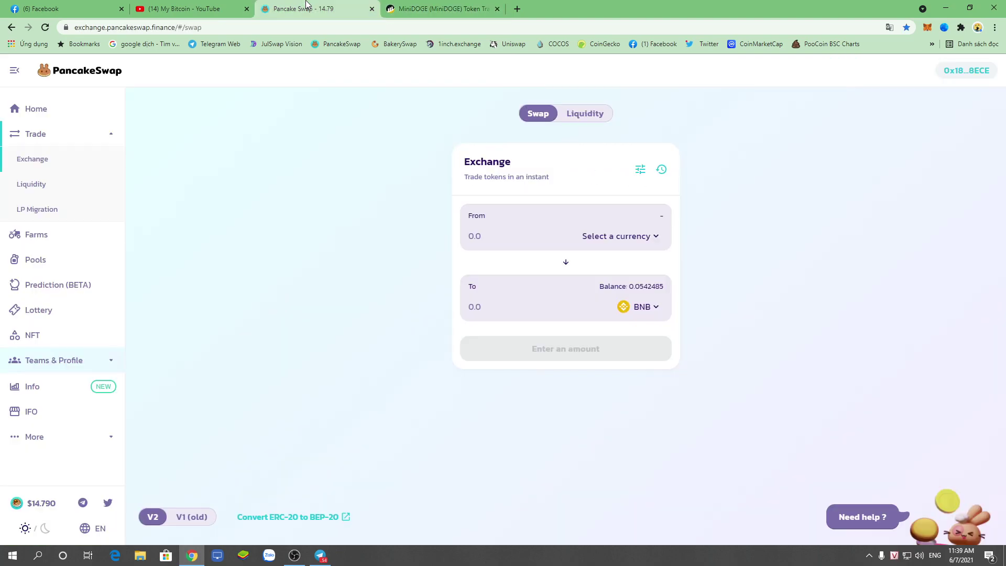
pyautogui.click(639, 234)
pyautogui.click(487, 196)
pyautogui.rightClick(487, 198)
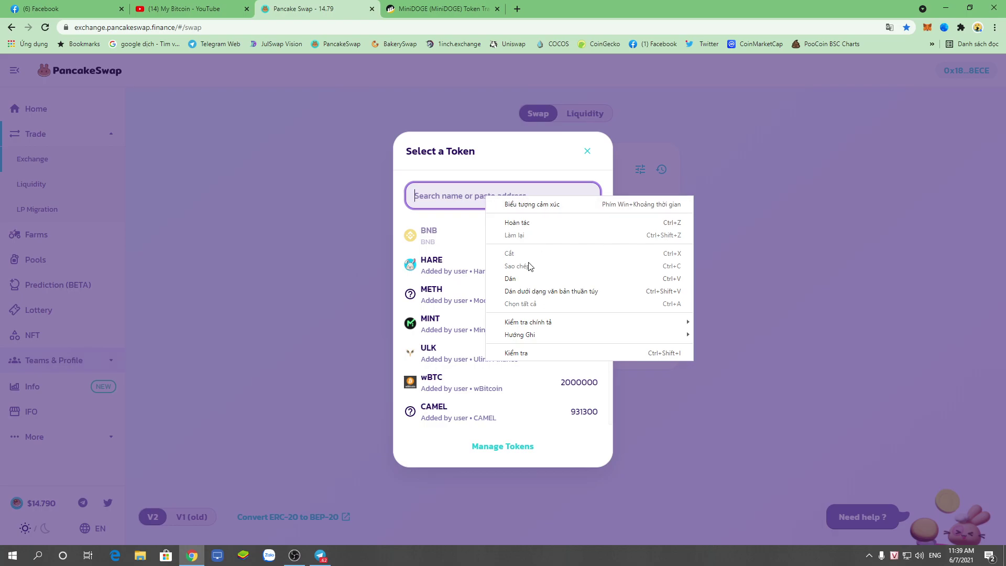
pyautogui.click(510, 278)
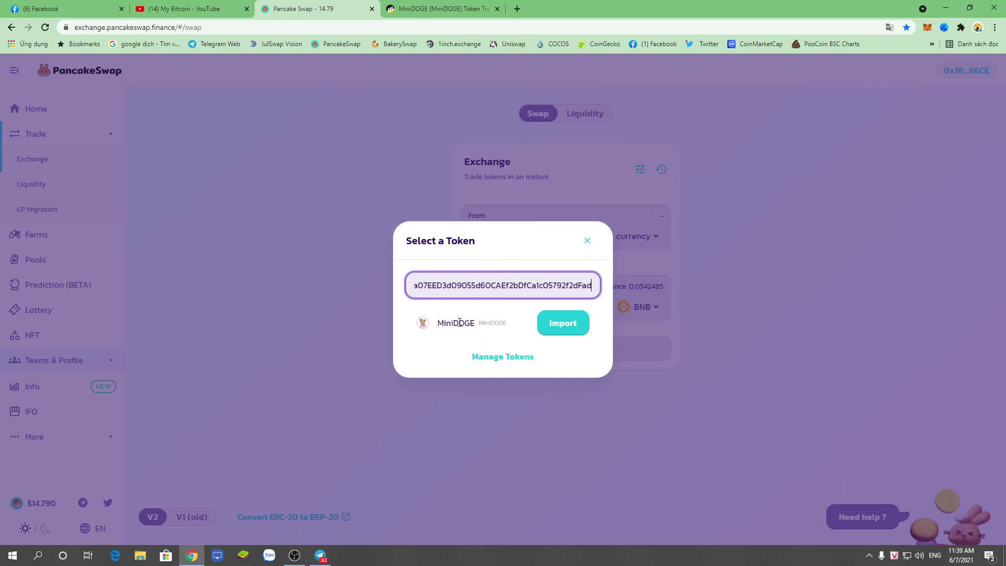
pyautogui.click(568, 328)
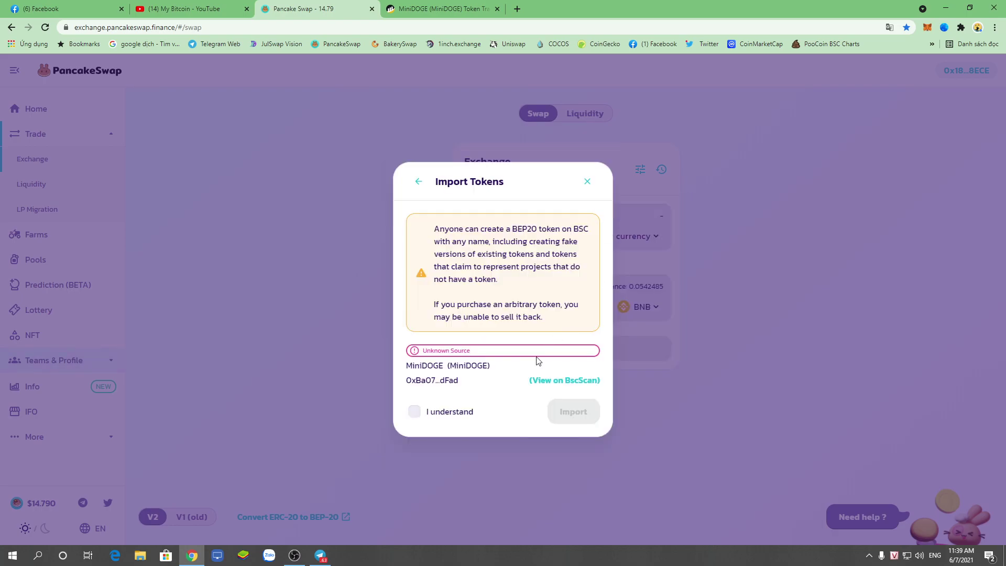
pyautogui.click(414, 412)
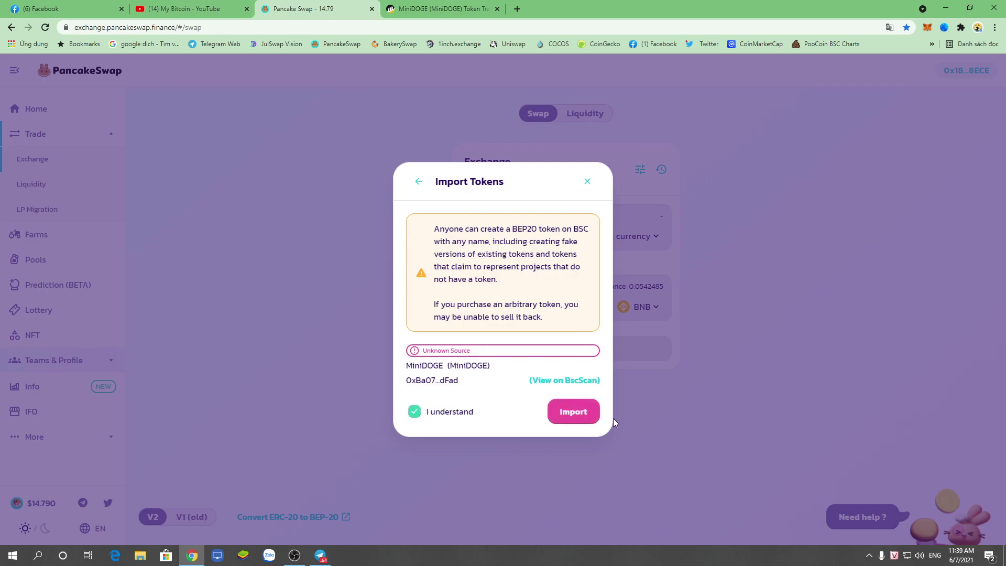
pyautogui.click(576, 412)
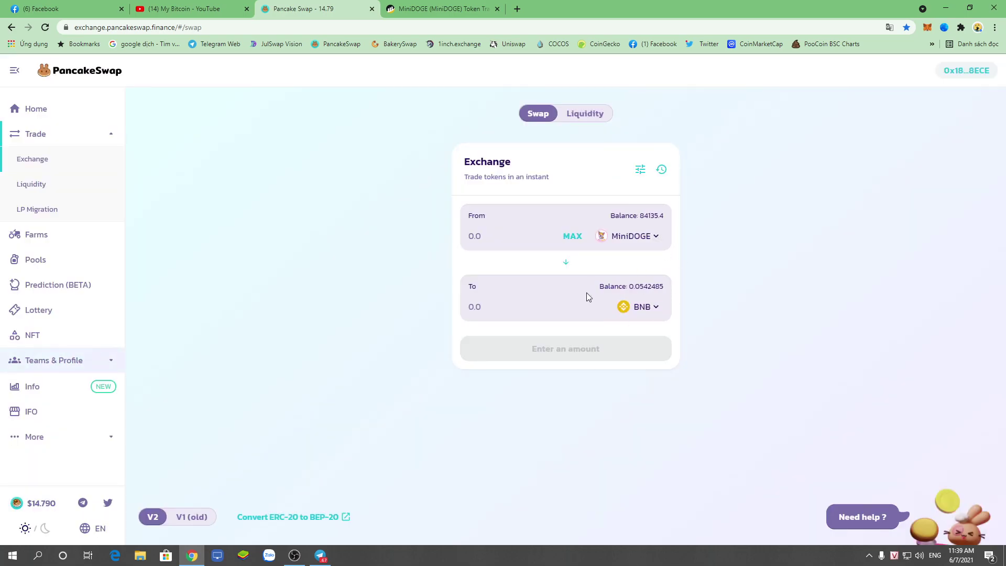
pyautogui.click(501, 235)
pyautogui.write('5000')
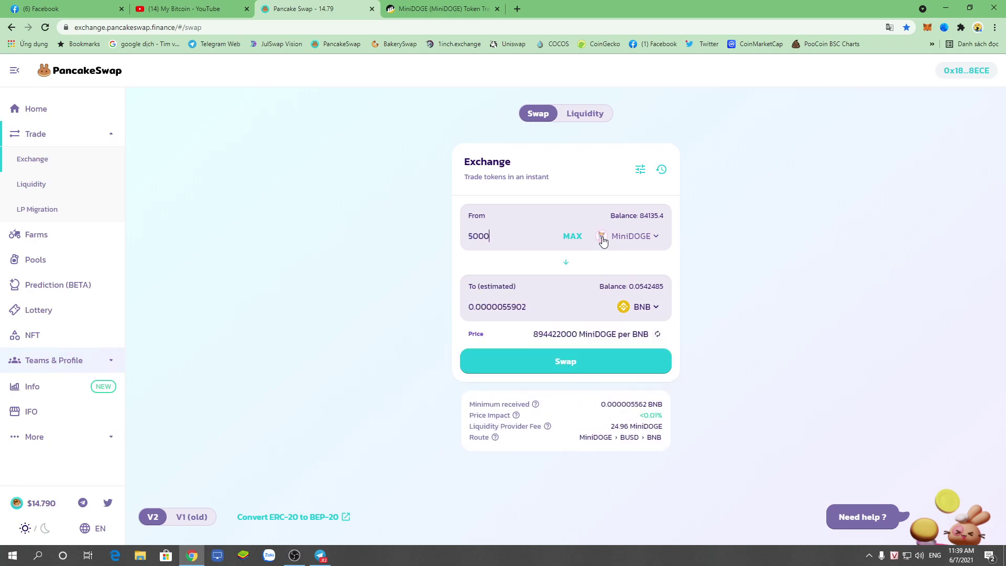
pyautogui.write('000000')
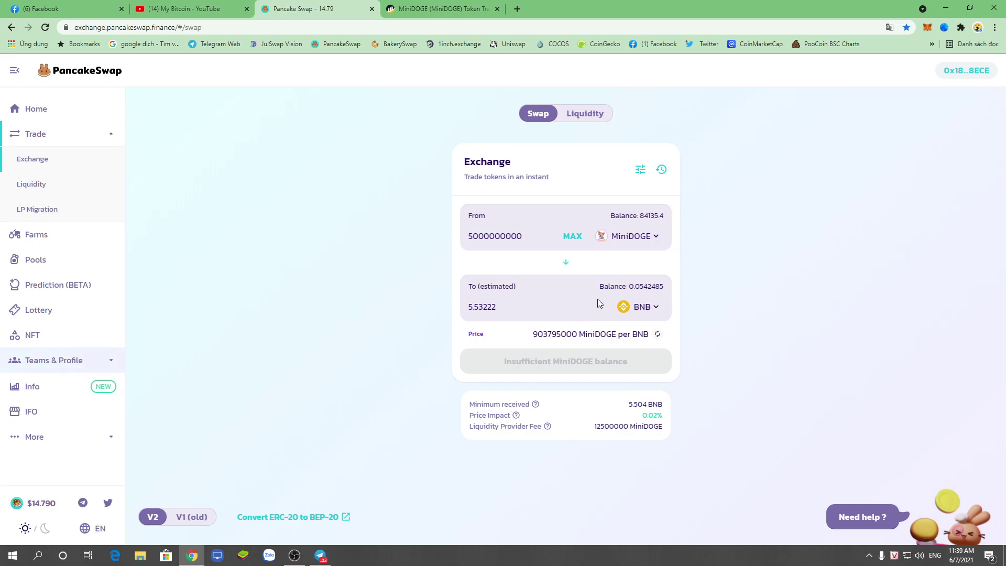
# - Try to swap the maximum MiniDOGE balance to BNB, and dismiss the Confirm Swap dialog
pyautogui.click(574, 237)
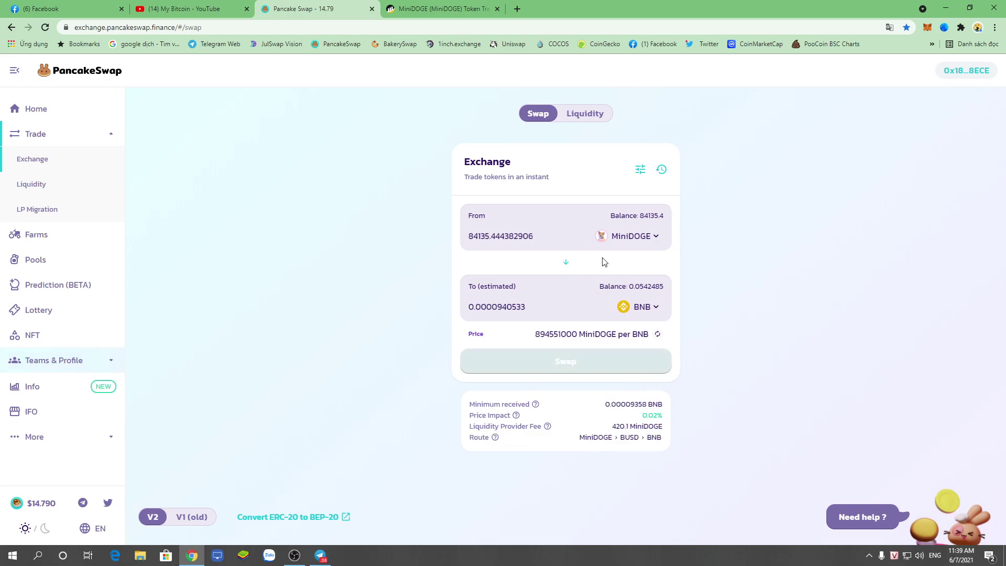
pyautogui.click(577, 363)
pyautogui.click(532, 413)
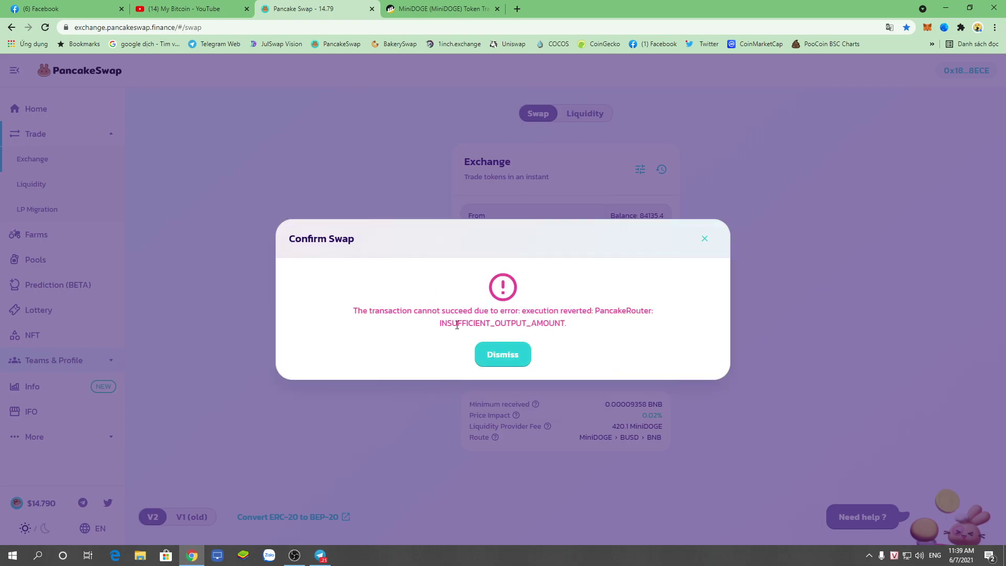
pyautogui.click(502, 354)
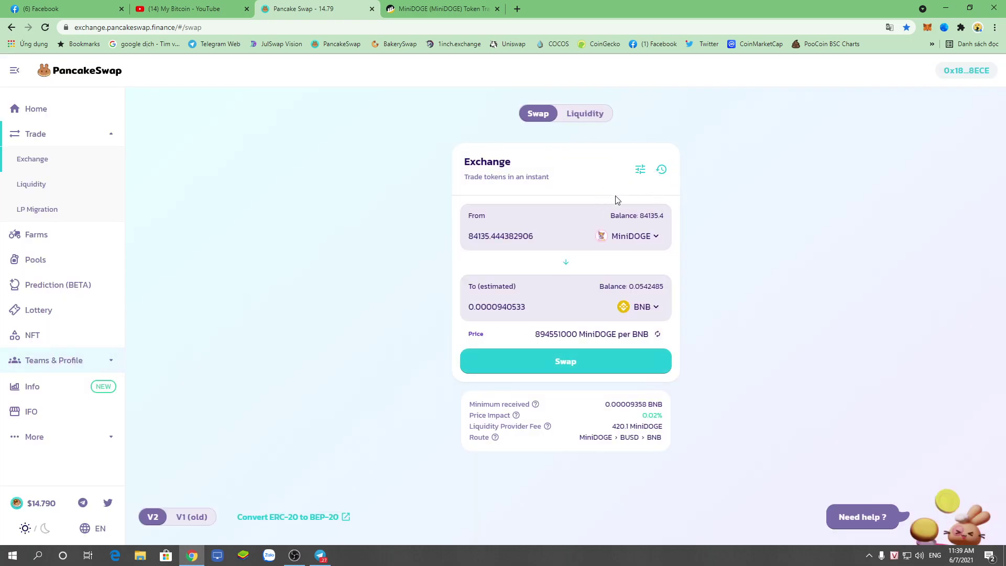
# - Set the swap's slippage tolerance to 22% in the transaction settings and check it on the exchange form
pyautogui.click(639, 173)
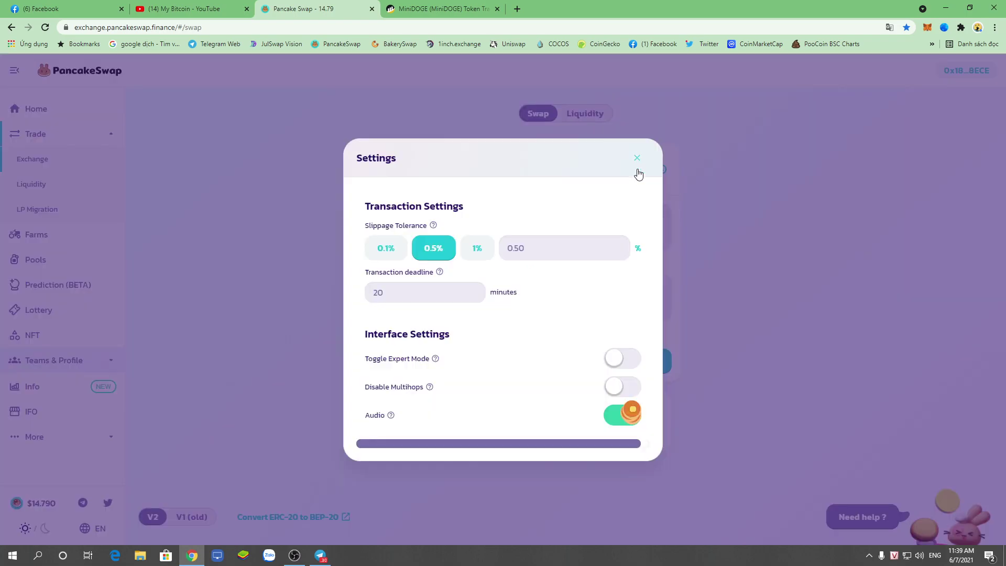
pyautogui.click(540, 244)
pyautogui.write('22')
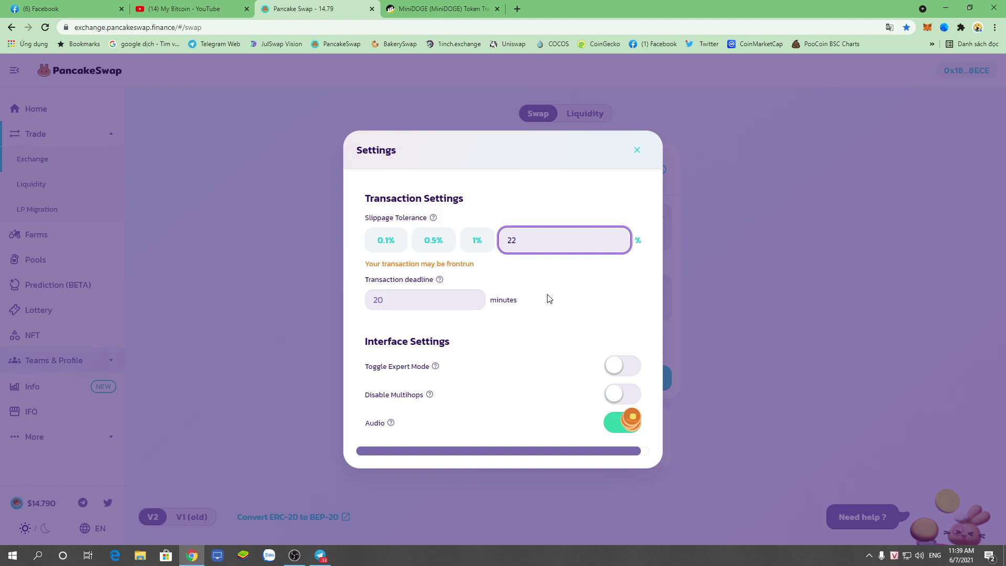
pyautogui.press('BackSpace')
pyautogui.write('3')
pyautogui.press('BackSpace')
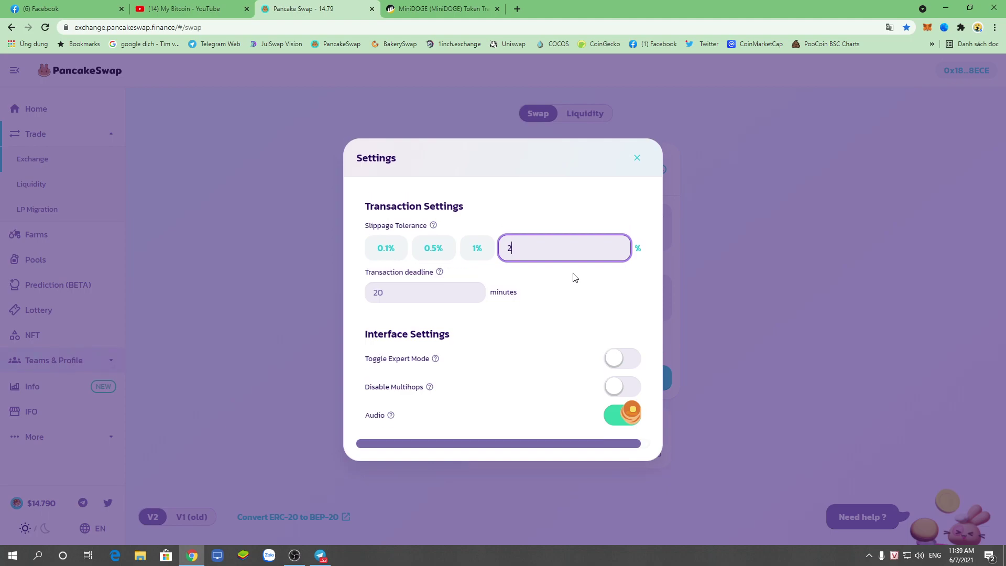
pyautogui.write('2')
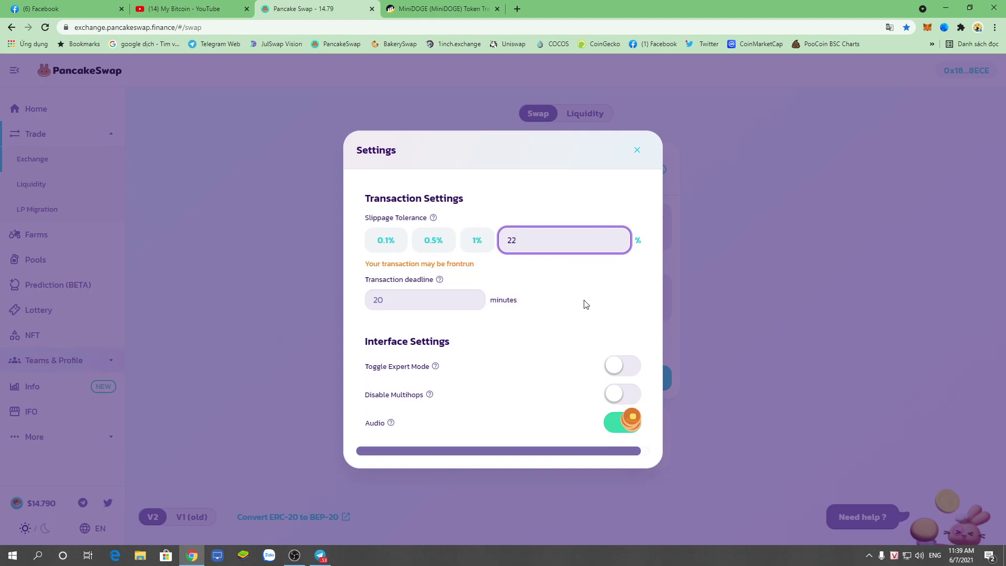
pyautogui.click(637, 152)
pyautogui.moveTo(629, 351); pyautogui.dragTo(699, 351)
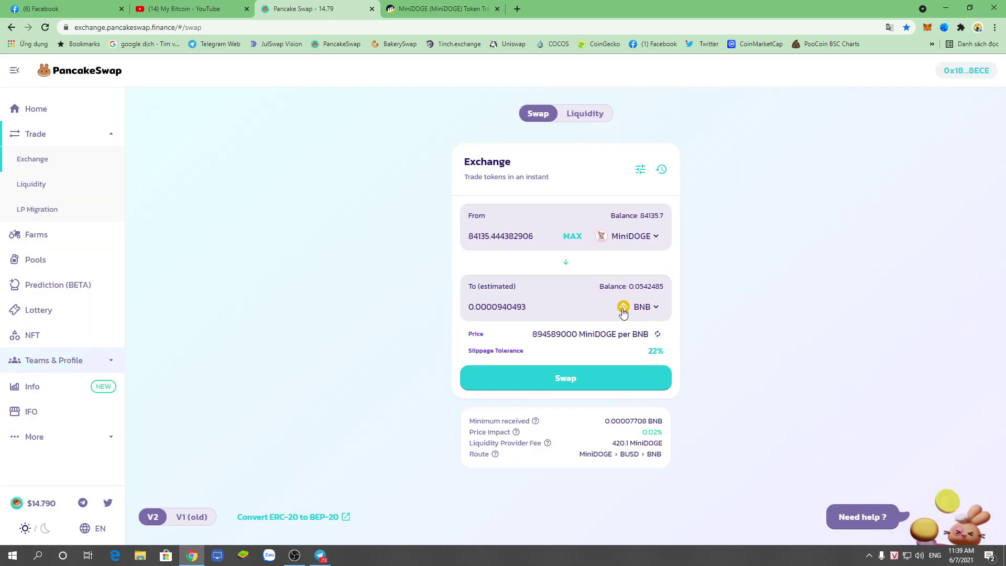
# - Submit a swap of the maximum MiniDOGE balance to BNB, and reject the transaction in MetaMask
pyautogui.click(573, 235)
pyautogui.click(592, 380)
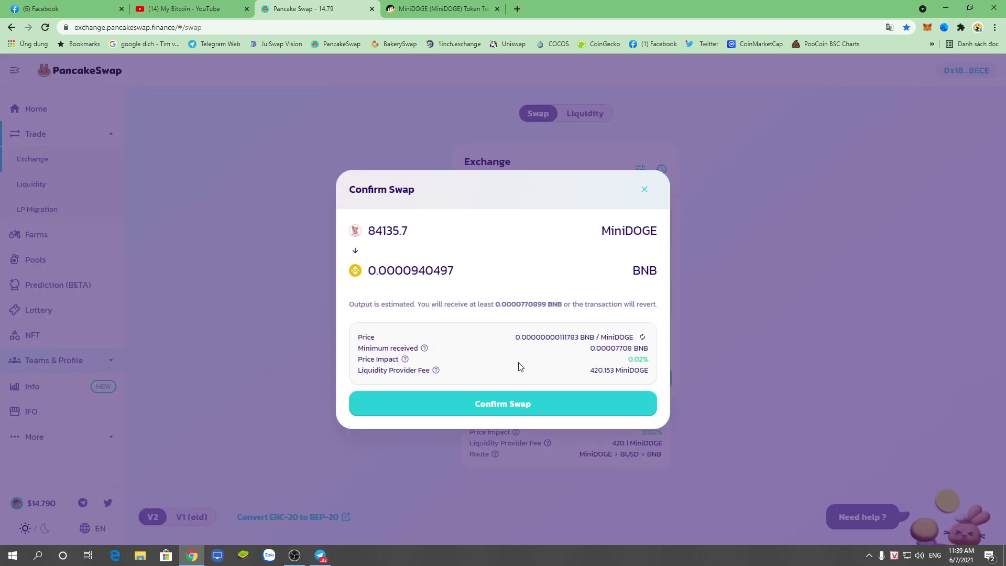
pyautogui.click(512, 406)
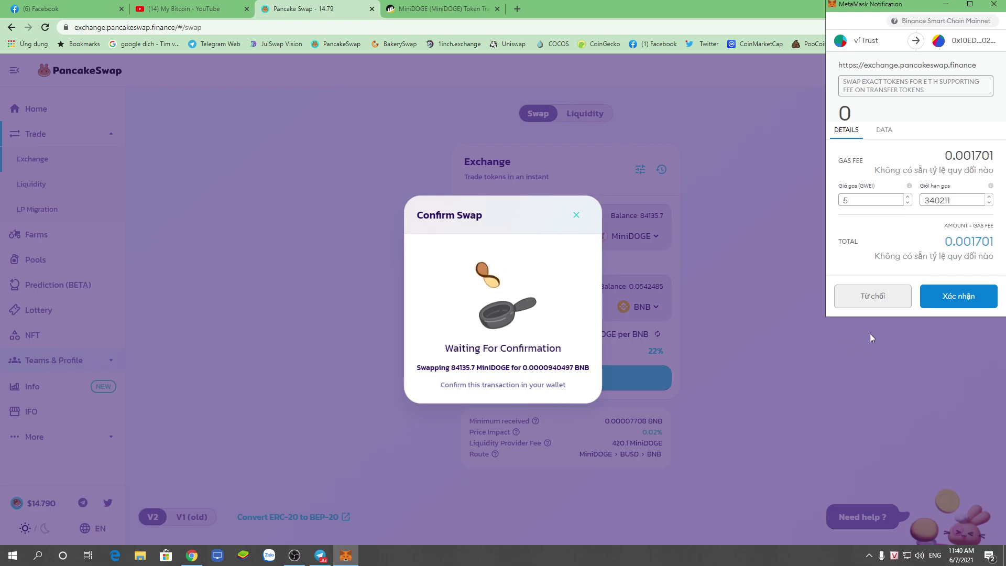
pyautogui.click(876, 306)
pyautogui.click(562, 246)
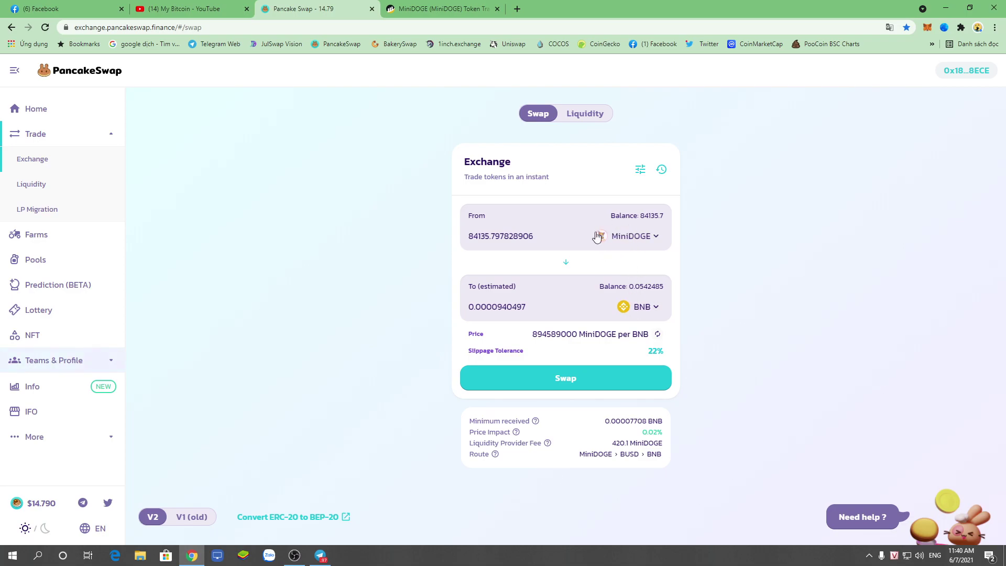
pyautogui.click(640, 169)
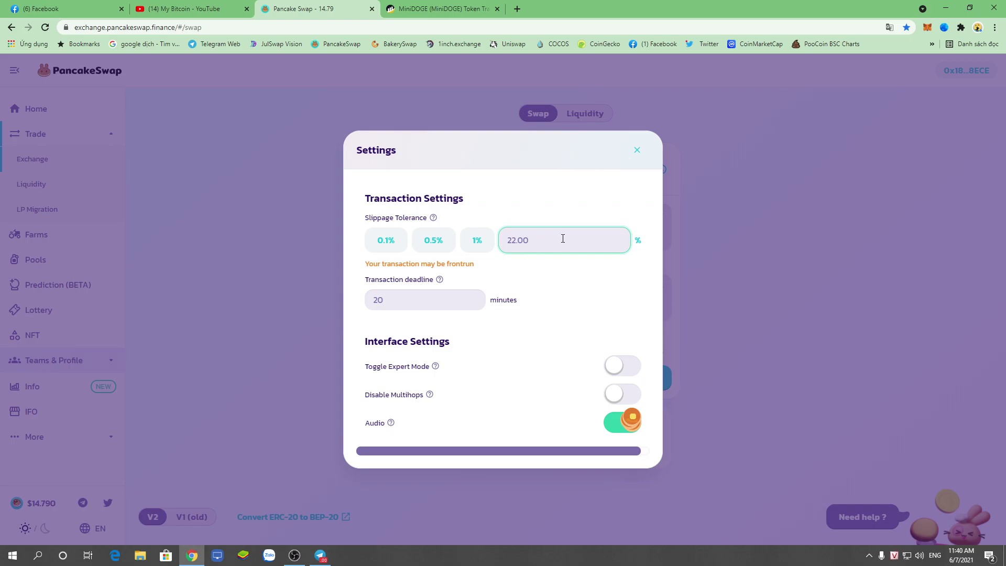
pyautogui.click(723, 262)
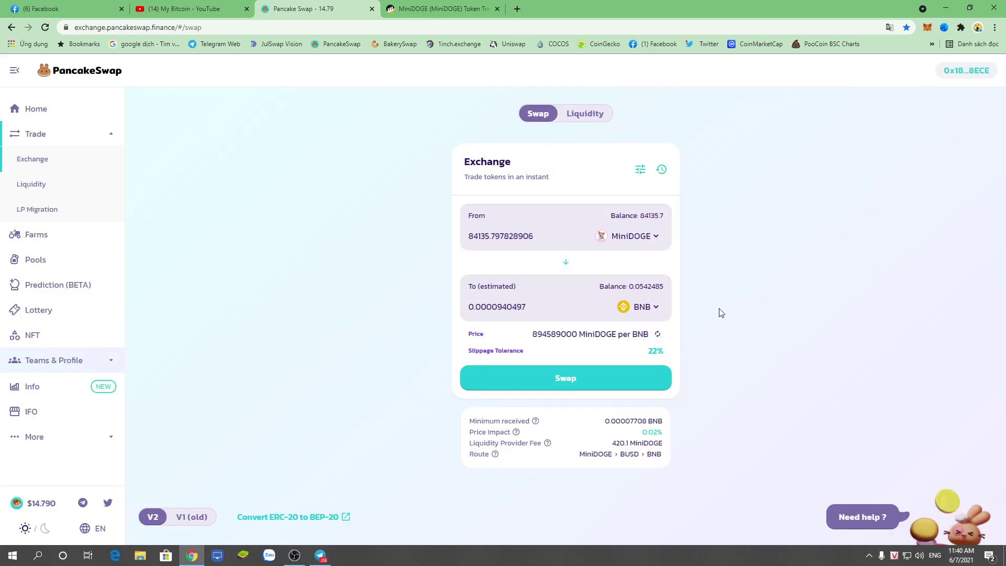
pyautogui.moveTo(543, 237); pyautogui.dragTo(410, 246)
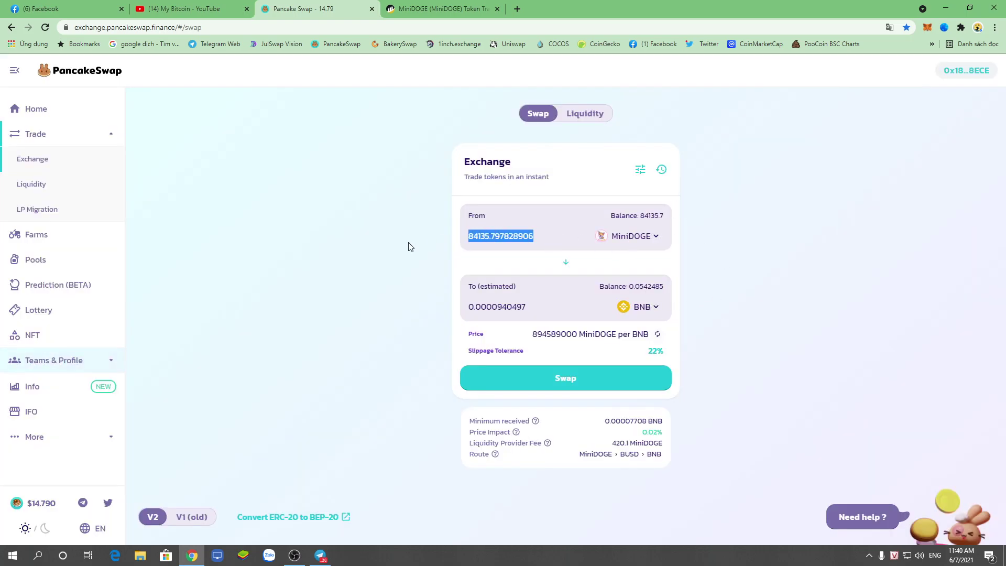
pyautogui.write('5000000000')
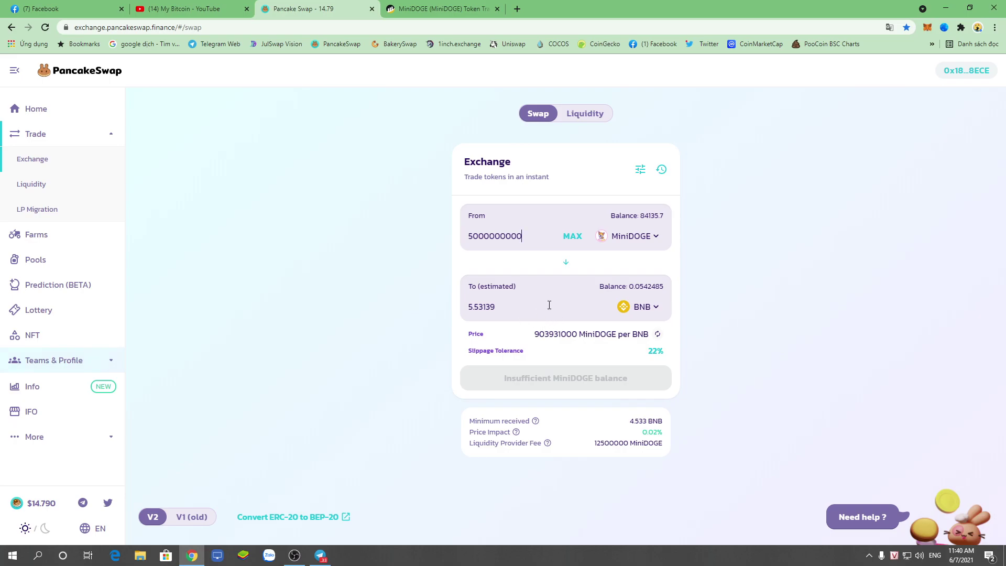
# - Switch the price to BNB per MiniDOGE and examine the estimated BNB, slippage tolerance and minimum received
pyautogui.click(658, 334)
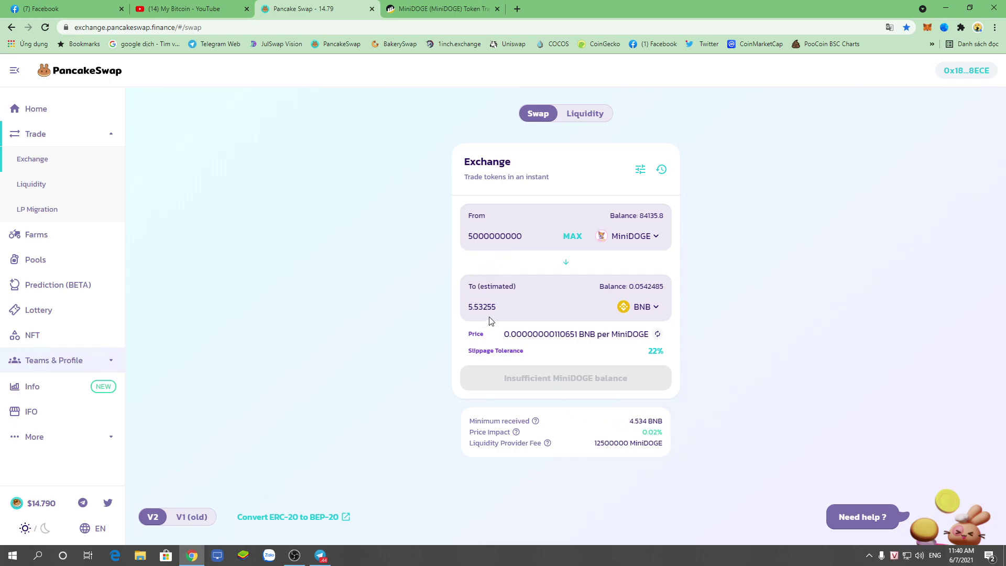
pyautogui.moveTo(513, 307); pyautogui.dragTo(453, 315)
pyautogui.moveTo(518, 351); pyautogui.dragTo(675, 352)
pyautogui.click(749, 374)
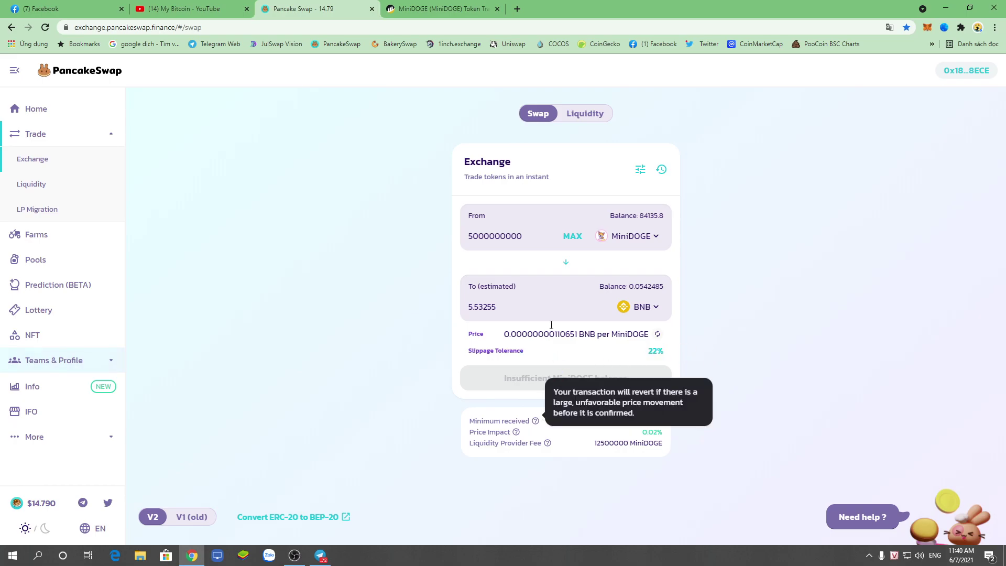
pyautogui.moveTo(625, 425); pyautogui.dragTo(674, 424)
pyautogui.click(733, 406)
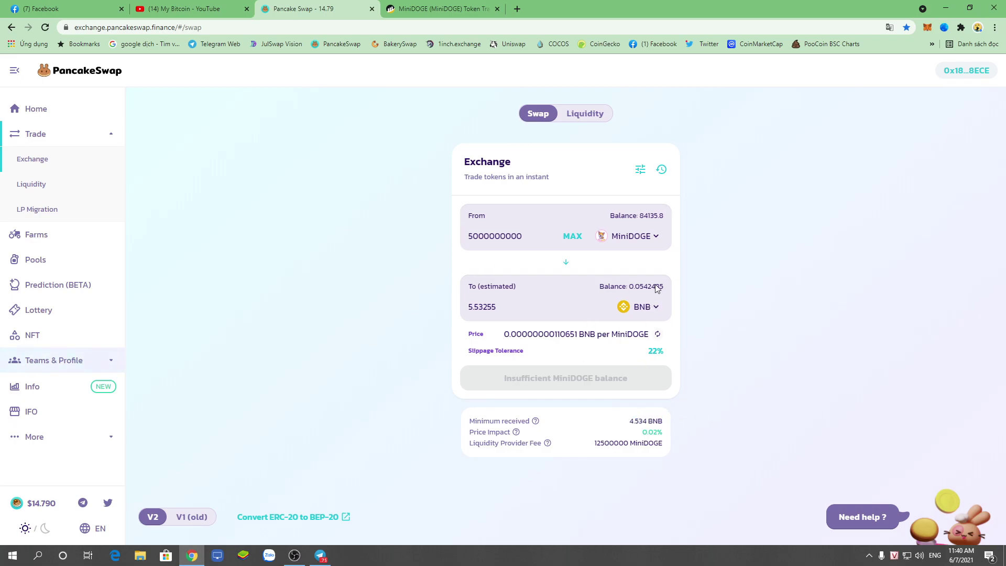
pyautogui.moveTo(636, 353); pyautogui.dragTo(716, 352)
pyautogui.click(710, 353)
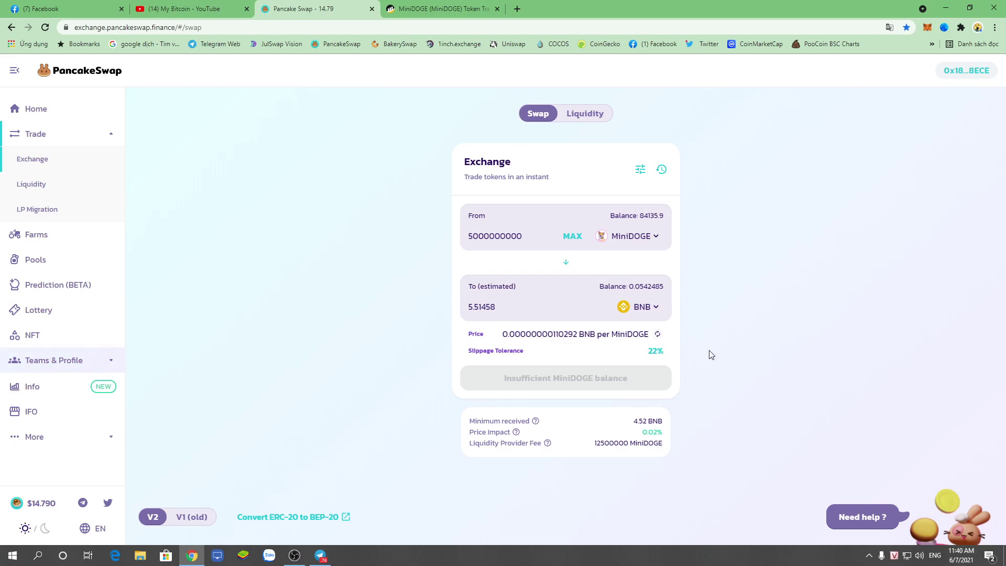
# - Search the token list for "bu" and choose BUSD as the token to receive
pyautogui.click(645, 310)
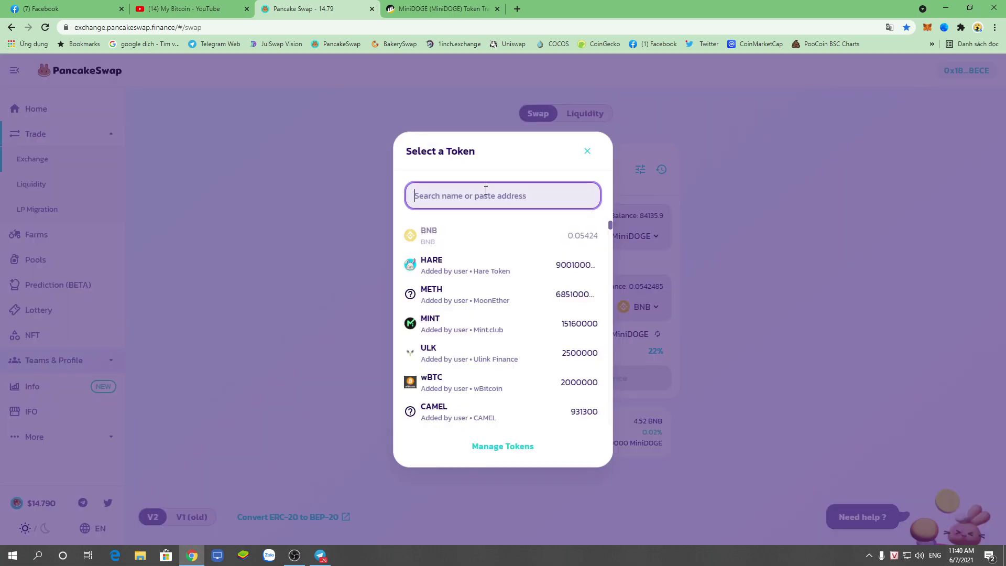
pyautogui.write('bu')
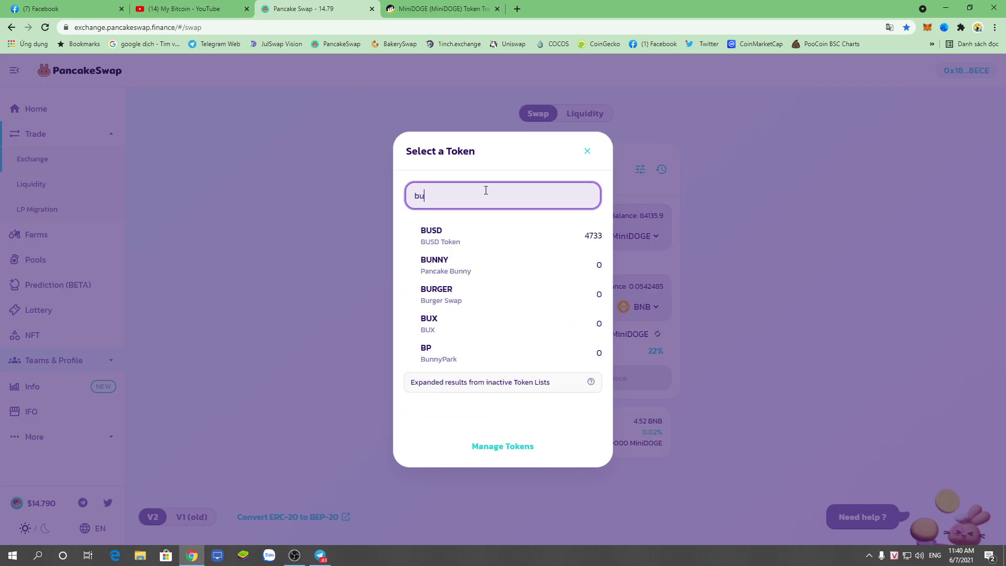
pyautogui.click(566, 240)
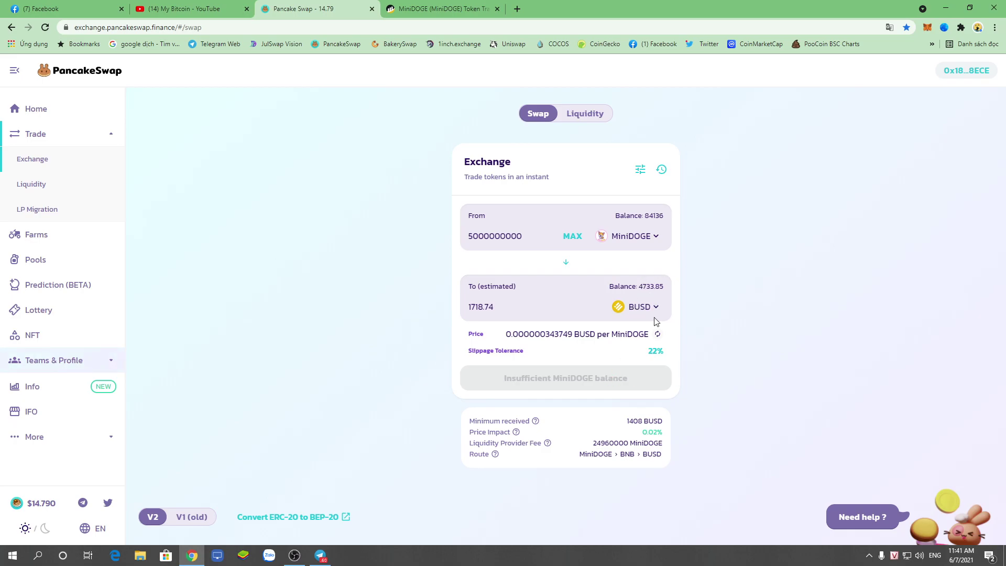
# - Copy the incoming MiniDOGE transfer's quantity, 16,544,000,000, from BscScan and paste it as the MiniDOGE amount on PancakeSwap
pyautogui.click(425, 9)
pyautogui.scroll(-3, 719, 305)
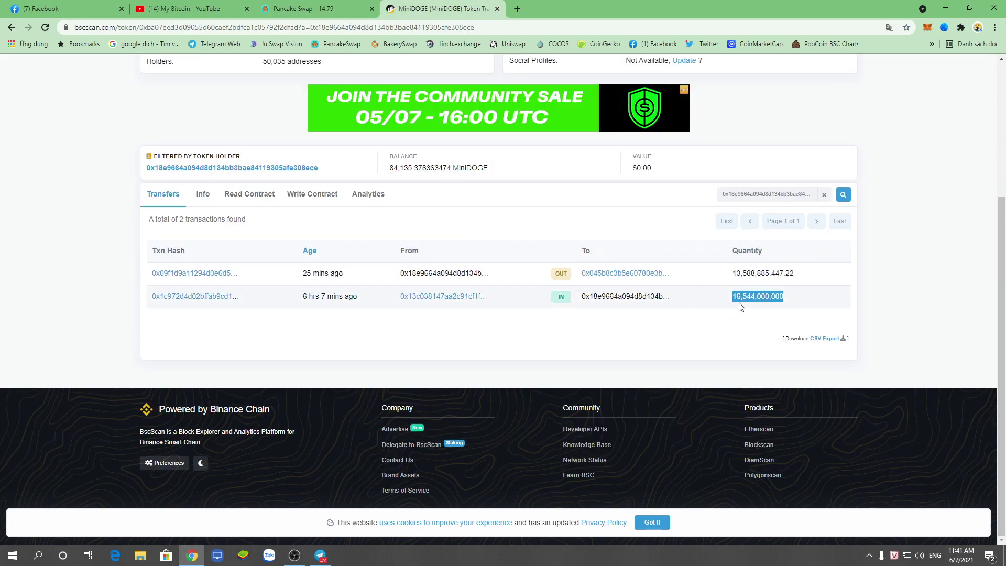
pyautogui.moveTo(732, 303); pyautogui.dragTo(791, 304)
pyautogui.rightClick(754, 301)
pyautogui.click(757, 307)
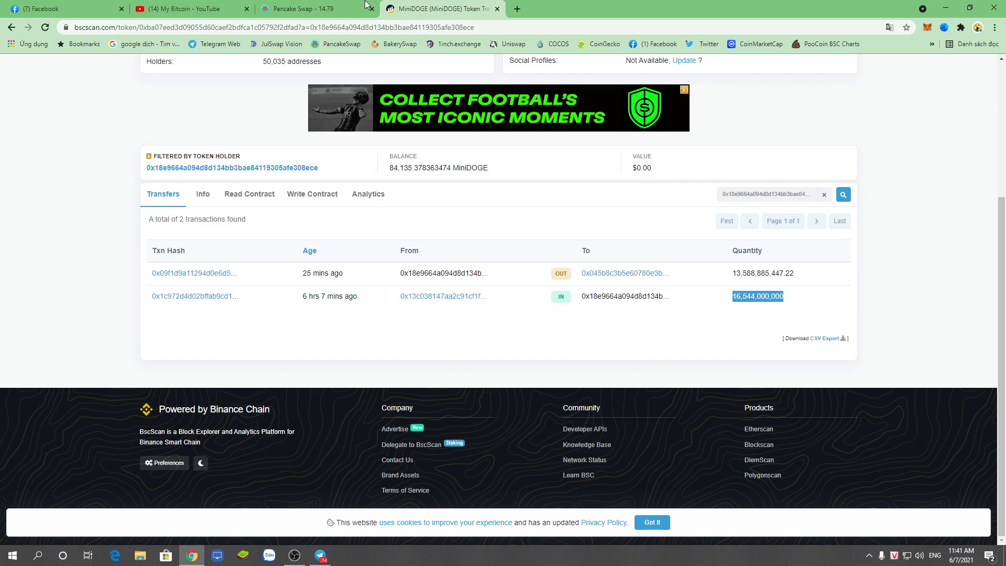
pyautogui.click(314, 8)
pyautogui.doubleClick(528, 235)
pyautogui.rightClick(528, 236)
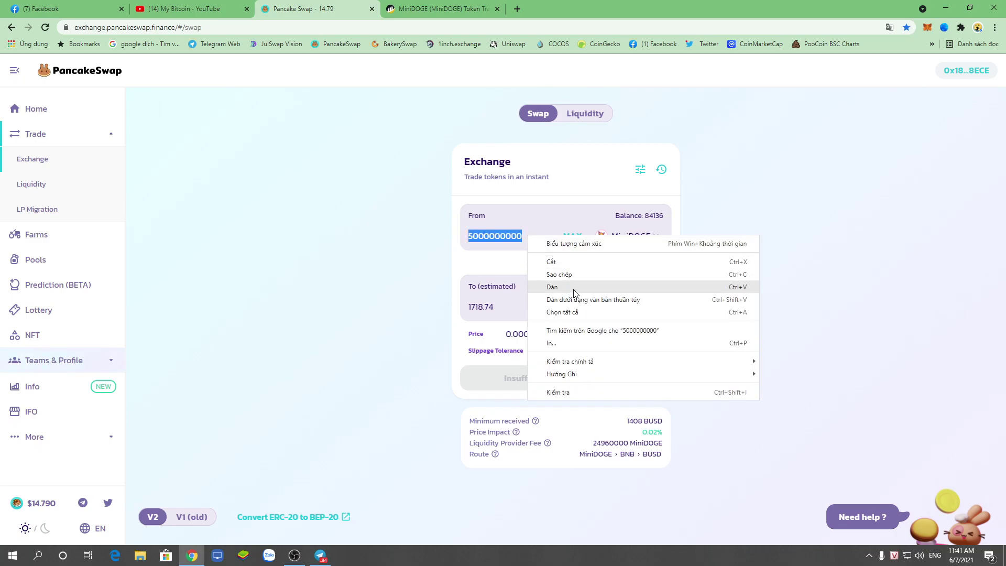
pyautogui.click(575, 292)
pyautogui.doubleClick(533, 239)
pyautogui.write('16000')
pyautogui.press('BackSpace')
pyautogui.press('BackSpace')
pyautogui.press('BackSpace')
pyautogui.write('5000')
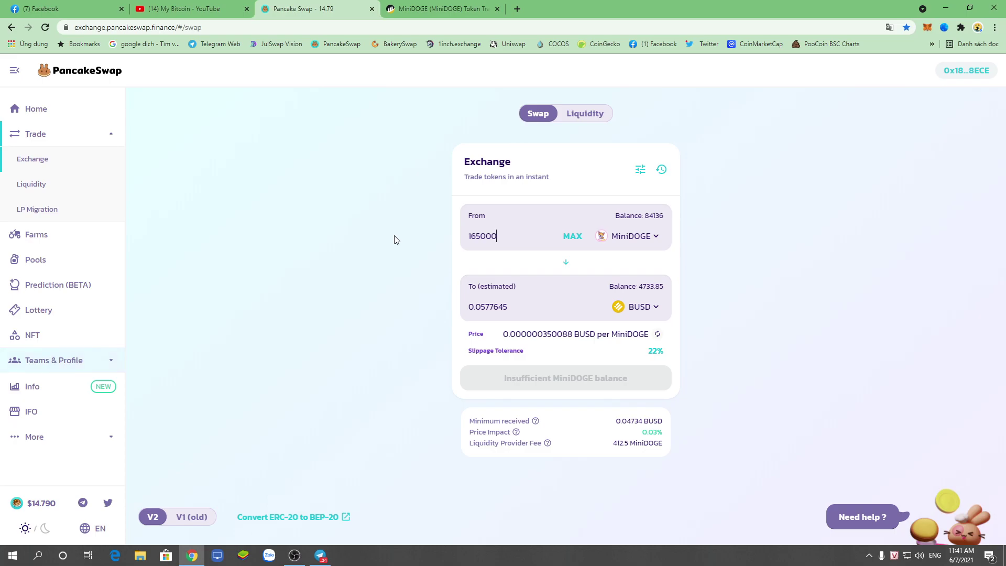
pyautogui.press('BackSpace')
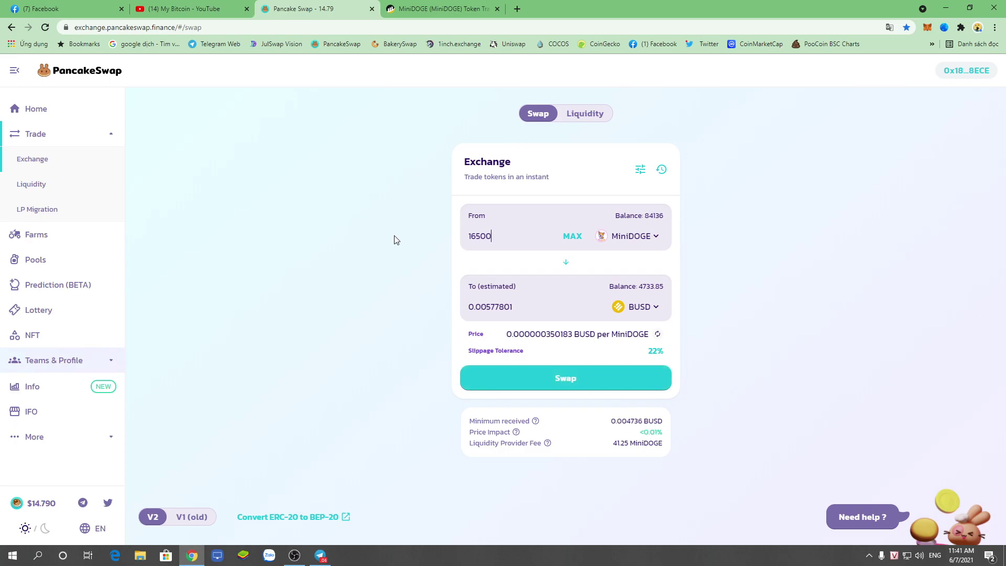
pyautogui.write('00000000')
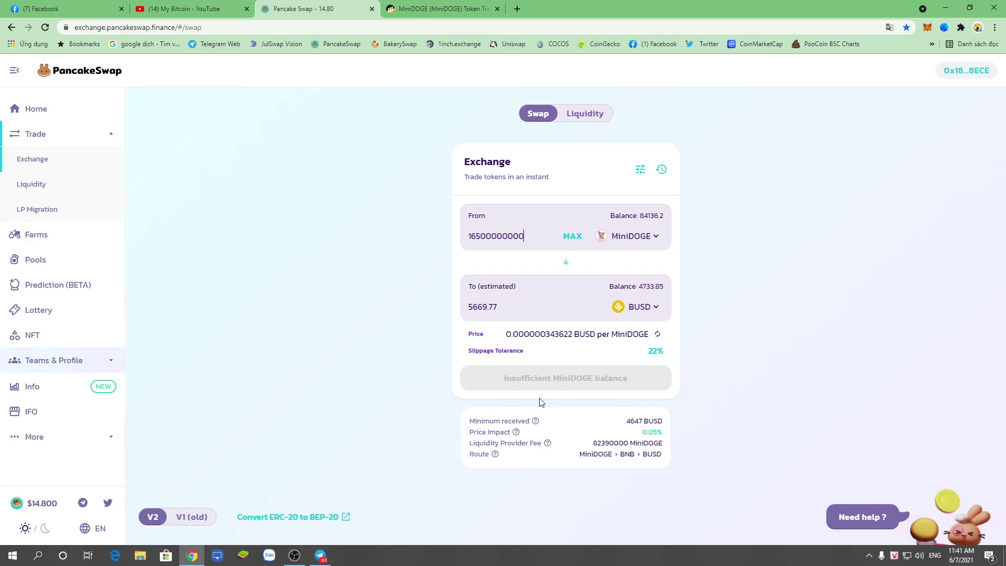
# - Examine the slippage tolerance and the minimum BUSD received for the MiniDOGE swap
pyautogui.moveTo(597, 354); pyautogui.dragTo(670, 356)
pyautogui.click(738, 353)
pyautogui.moveTo(625, 421); pyautogui.dragTo(661, 422)
# - Check the custom slippage tolerance in the transaction settings and close them
pyautogui.click(640, 169)
pyautogui.click(499, 247)
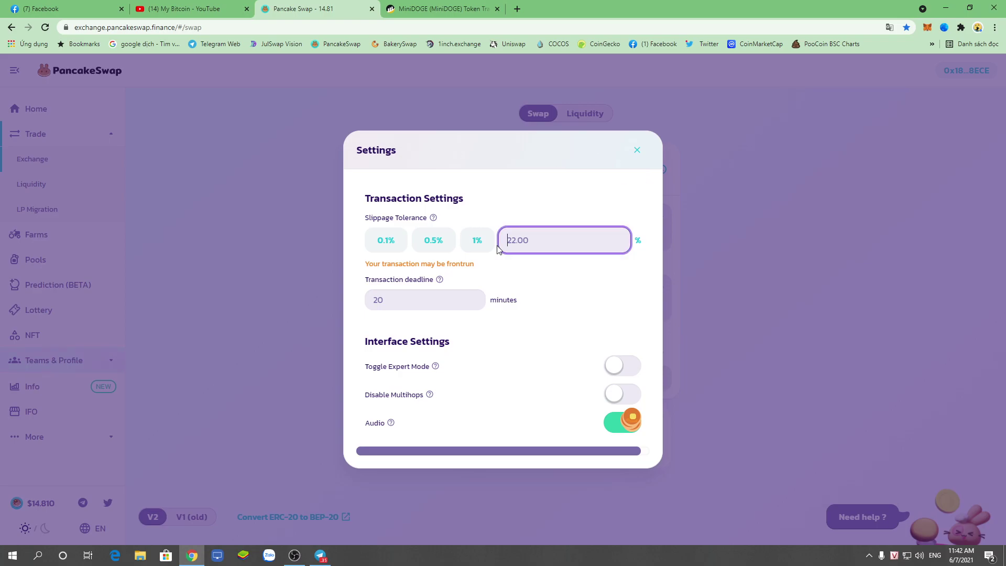
pyautogui.press('BackSpace')
pyautogui.press('BackSpace')
pyautogui.press('BackSpace')
pyautogui.click(636, 150)
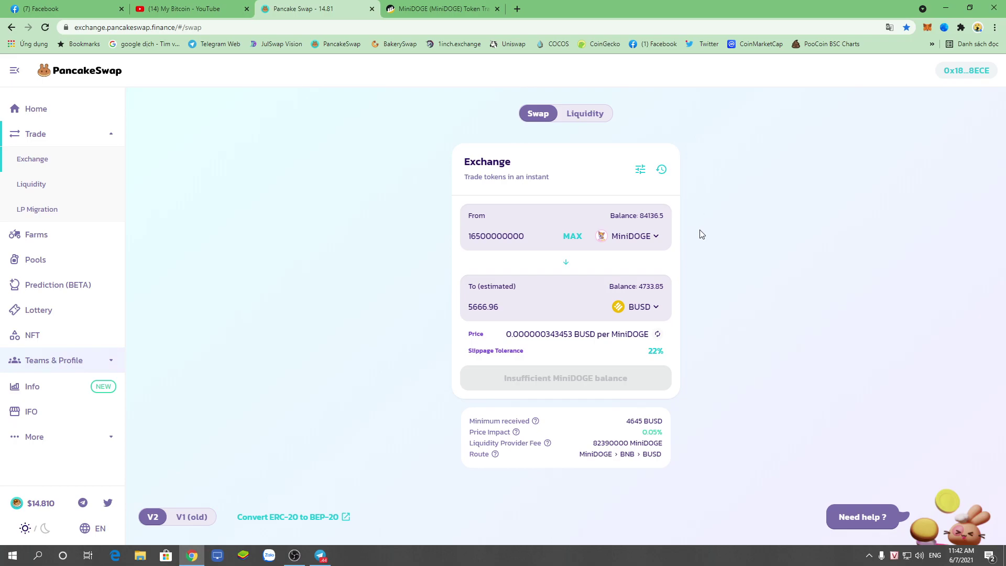
# - Set the MiniDOGE amount to the wallet's full balance
pyautogui.click(570, 236)
pyautogui.click(645, 220)
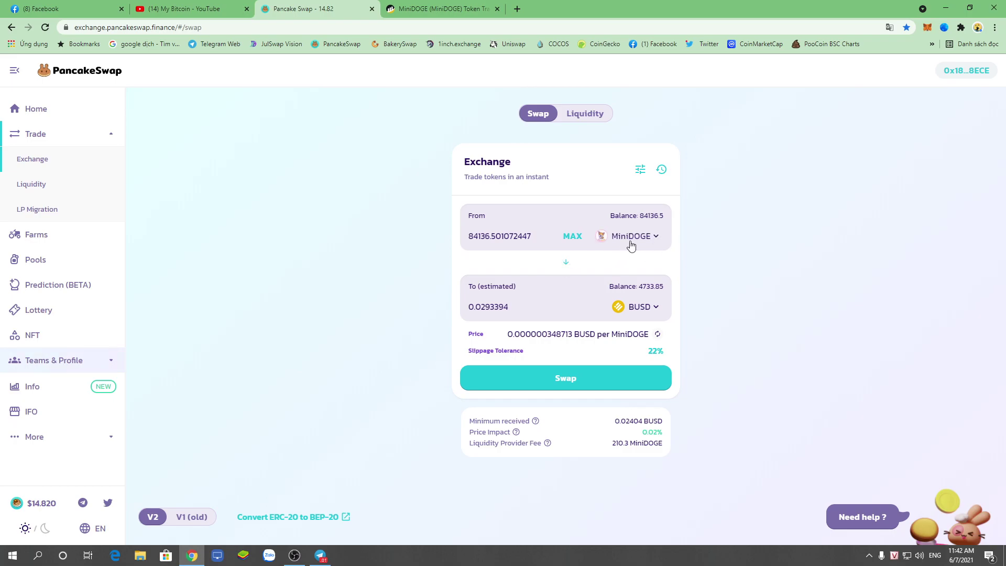
# - Open the wallet account on BscScan from MetaMask and show its BEP-20 token transactions
pyautogui.click(926, 28)
pyautogui.click(923, 89)
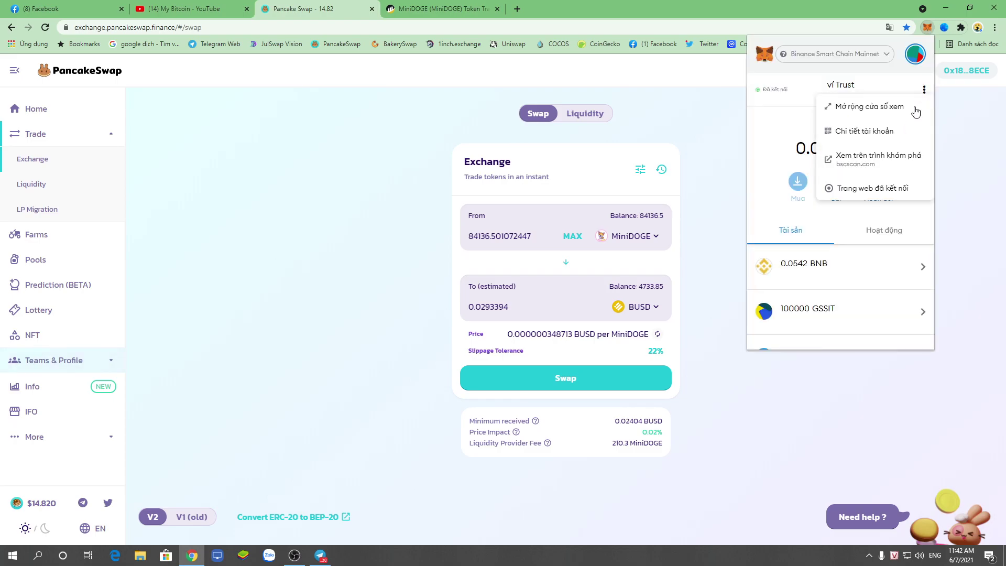
pyautogui.click(869, 157)
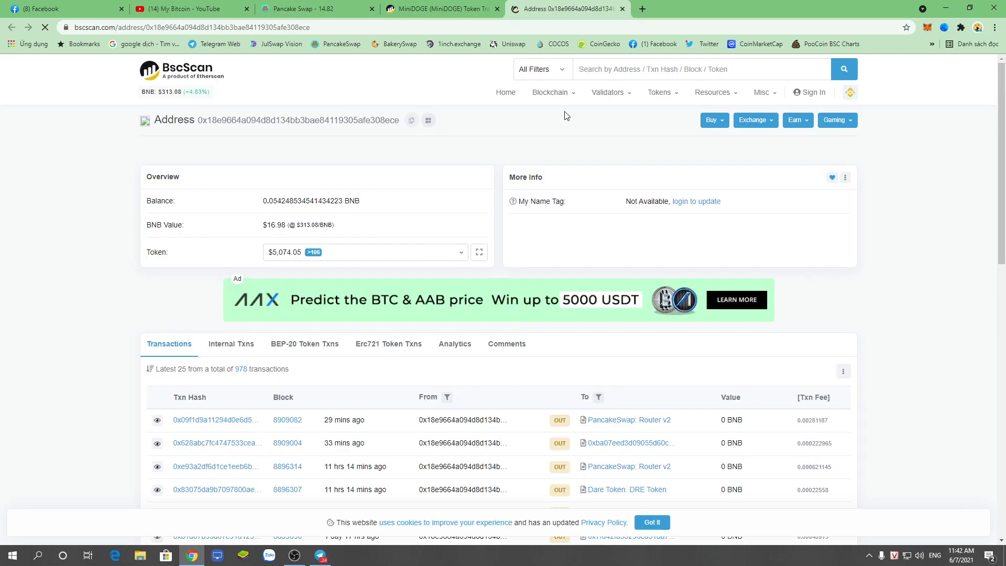
pyautogui.scroll(-5, 802, 262)
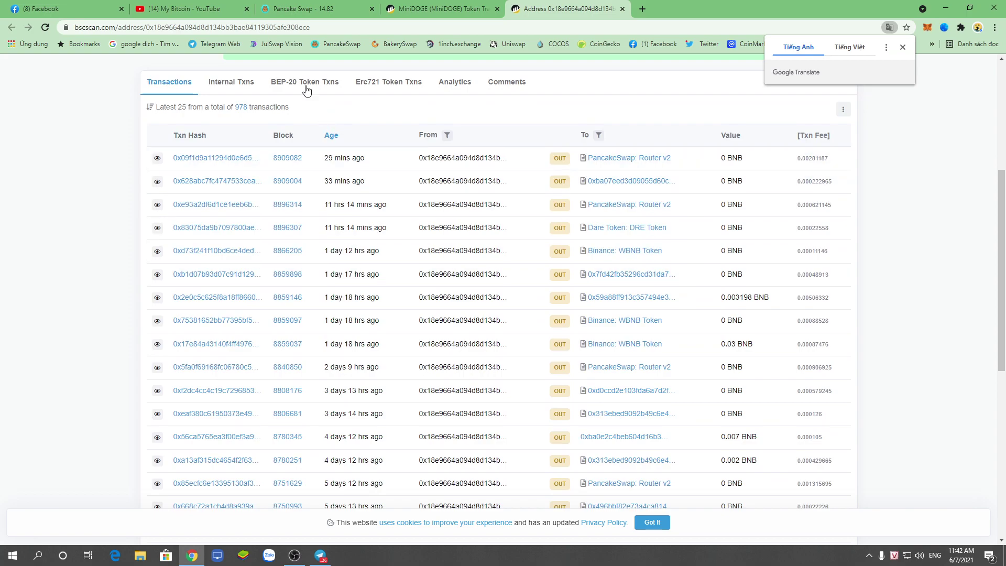
pyautogui.click(308, 83)
# - Review the wallet's BEP-20 token transfers on BscScan and close the older MiniDOGE token page
pyautogui.click(301, 7)
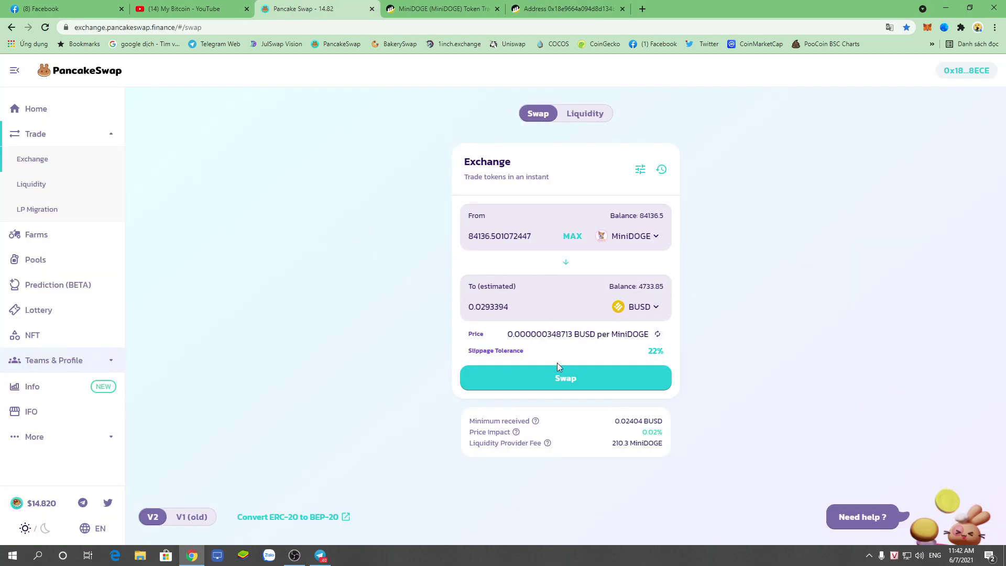
pyautogui.click(555, 6)
pyautogui.scroll(3, 657, 251)
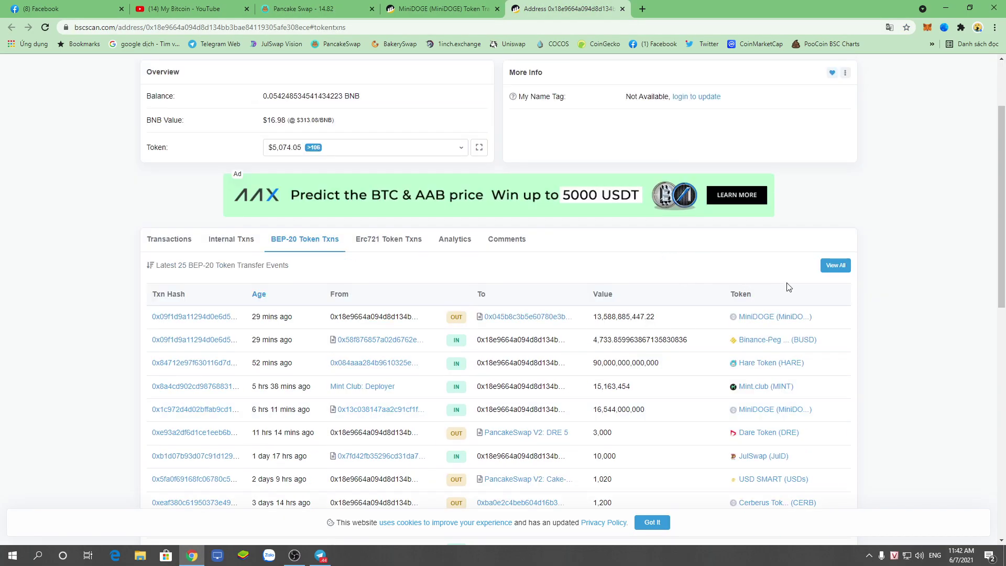
pyautogui.scroll(2, 891, 284)
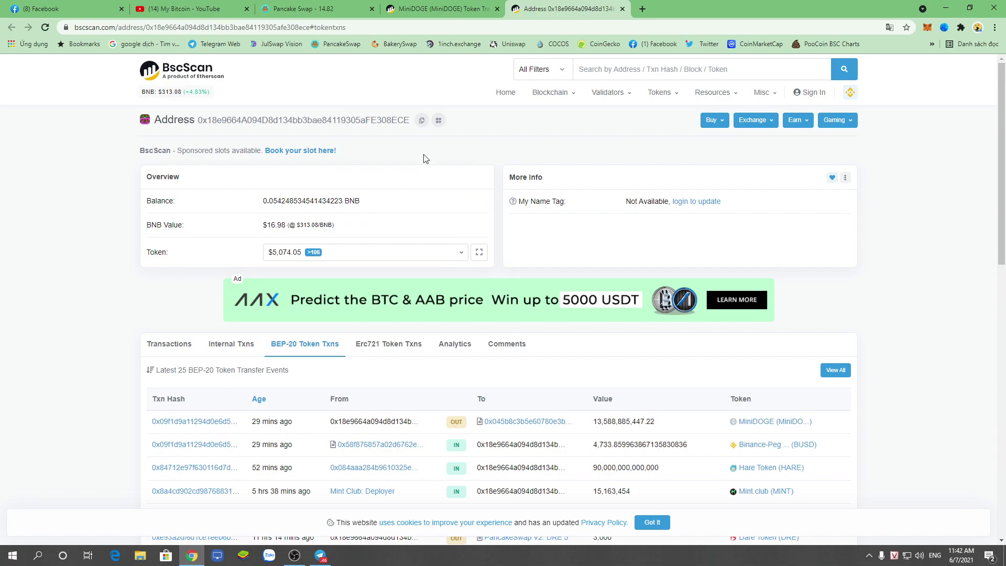
pyautogui.click(305, 4)
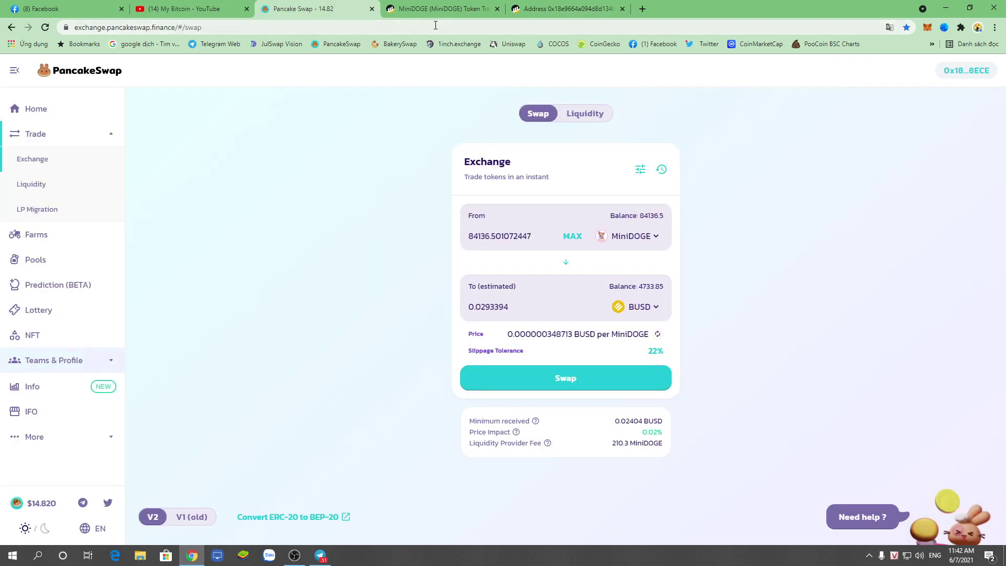
pyautogui.click(450, 4)
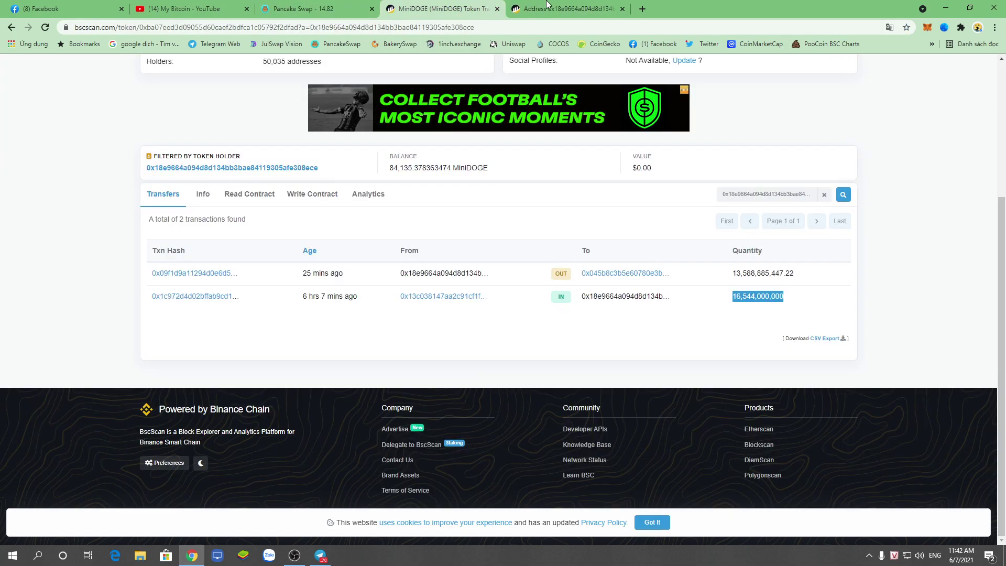
pyautogui.click(497, 9)
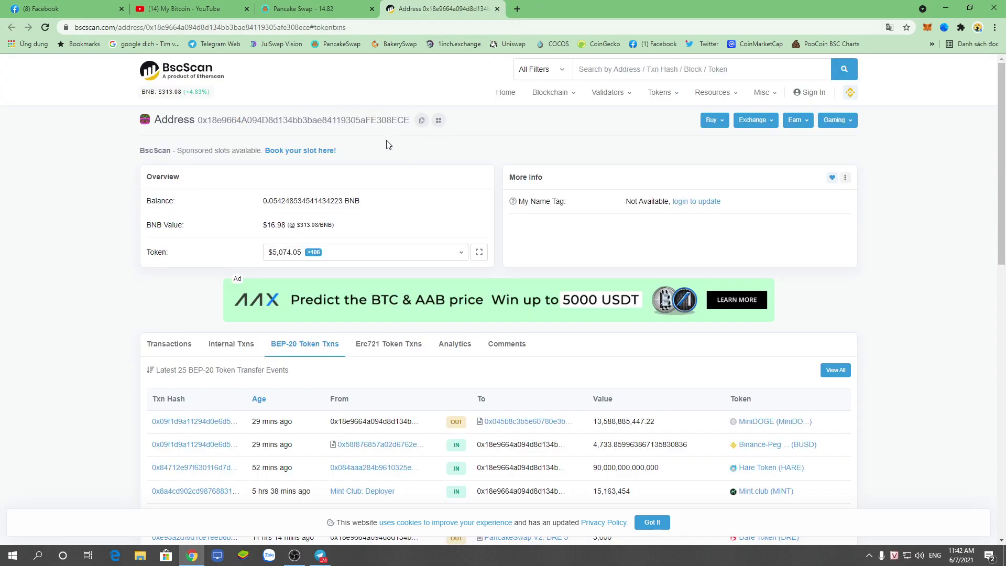
# - Switch to Telegram and copy the HARE contract address from the My BITCOIN channel's announcement
pyautogui.click(320, 555)
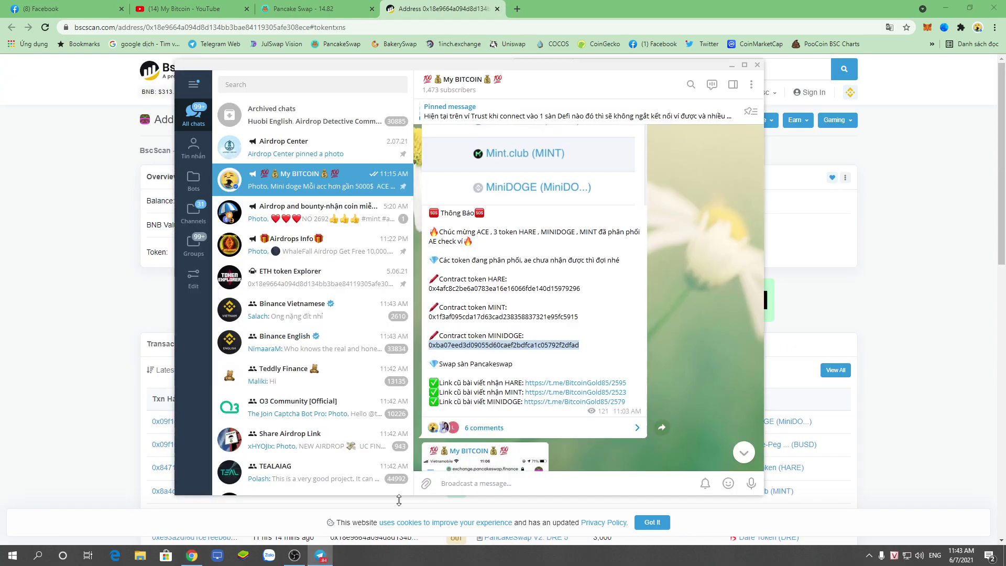
pyautogui.scroll(-1, 562, 330)
pyautogui.click(561, 297)
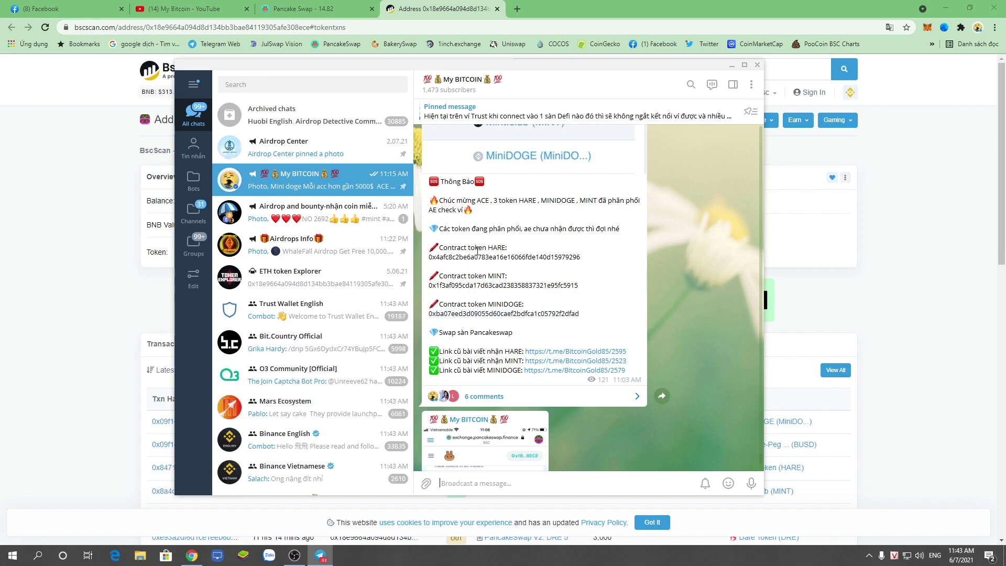
pyautogui.scroll(1, 520, 259)
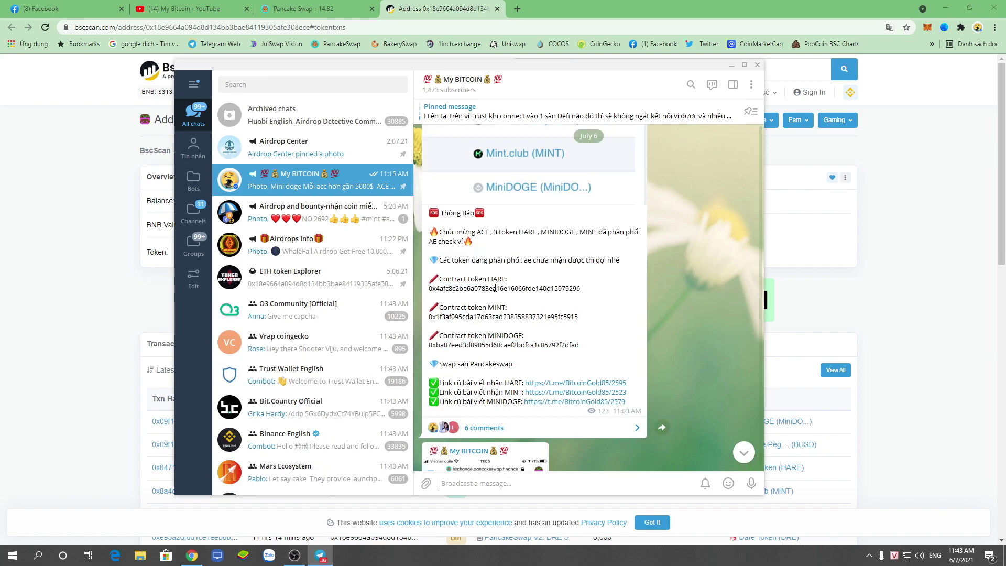
pyautogui.doubleClick(525, 289)
pyautogui.rightClick(526, 289)
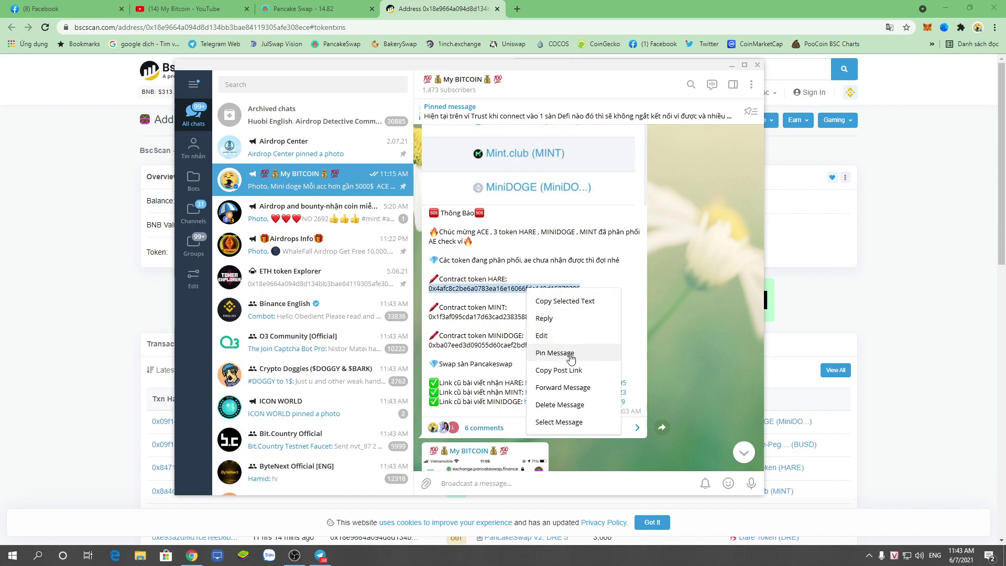
pyautogui.click(570, 302)
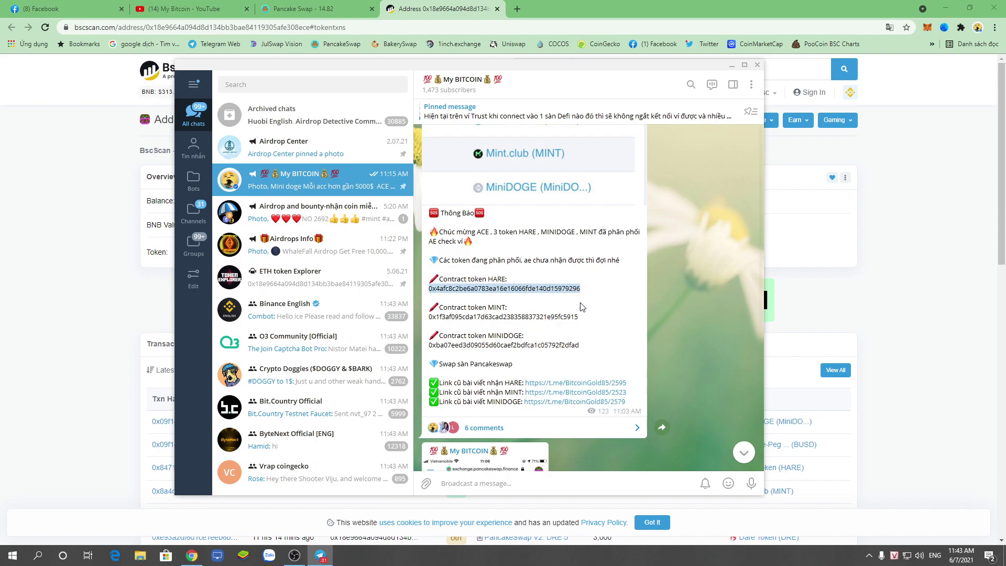
# - On PancakeSwap, search for the copied HARE contract address and choose HARE as the token to swap from
pyautogui.click(325, 9)
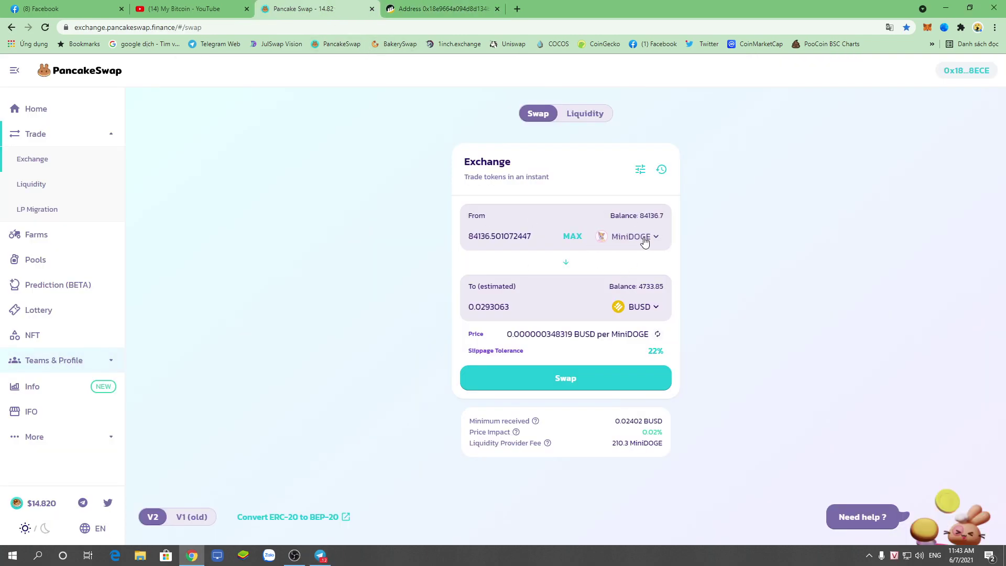
pyautogui.click(643, 238)
pyautogui.rightClick(459, 194)
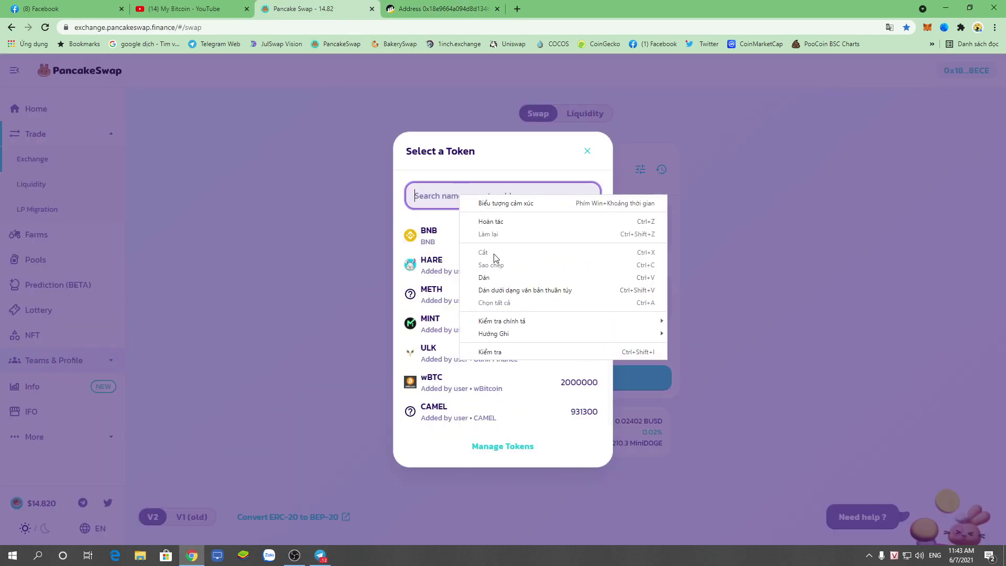
pyautogui.click(498, 278)
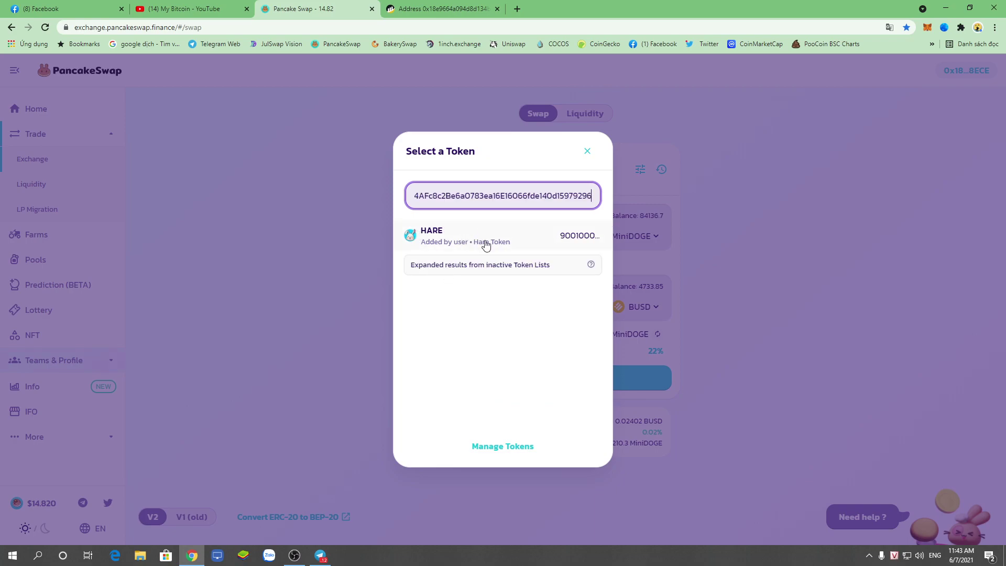
pyautogui.click(446, 237)
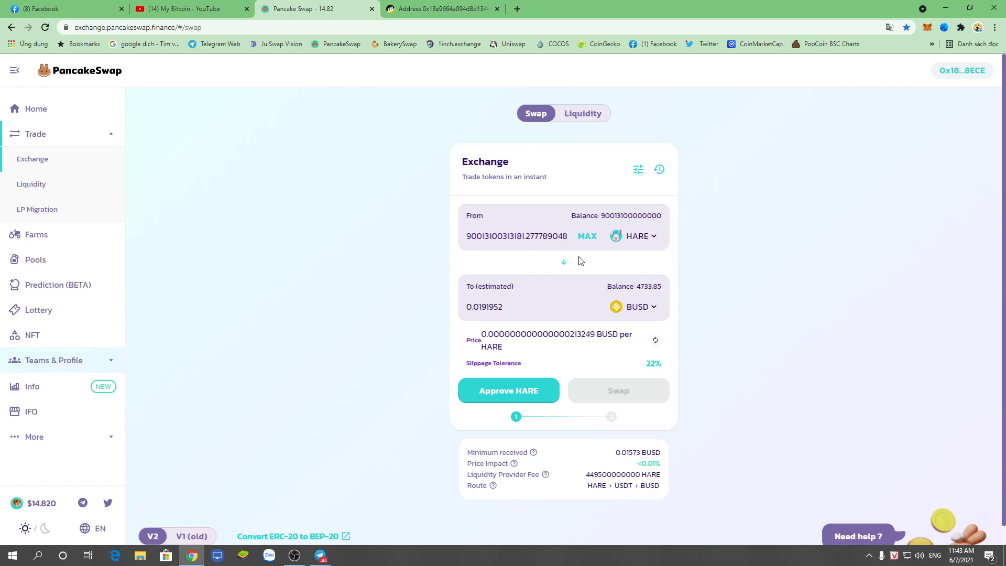
# - Set the HARE amount to the full balance and examine the estimated BUSD
pyautogui.click(645, 218)
pyautogui.moveTo(495, 312); pyautogui.dragTo(427, 317)
pyautogui.click(777, 346)
pyautogui.scroll(-1, 646, 320)
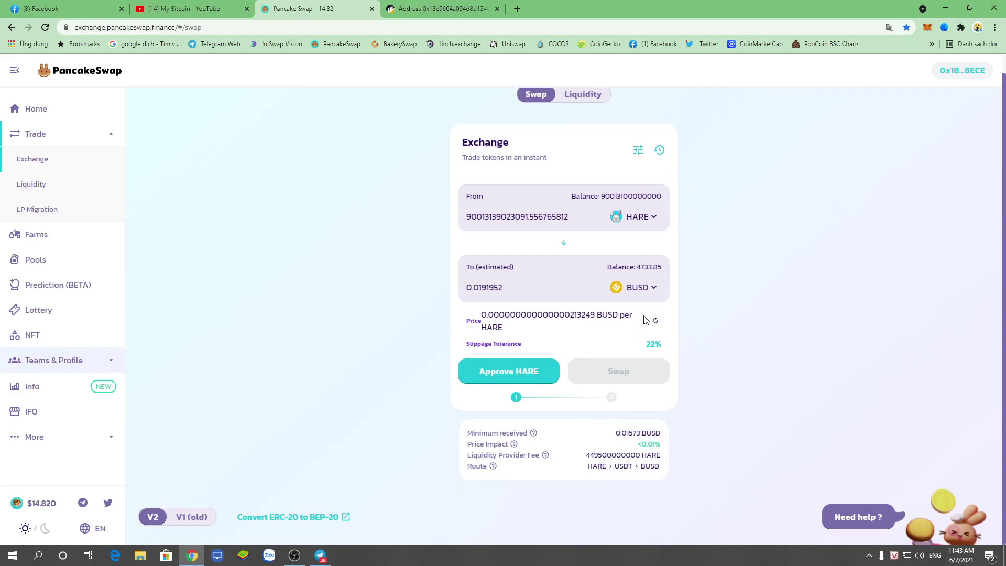
pyautogui.scroll(1, 645, 320)
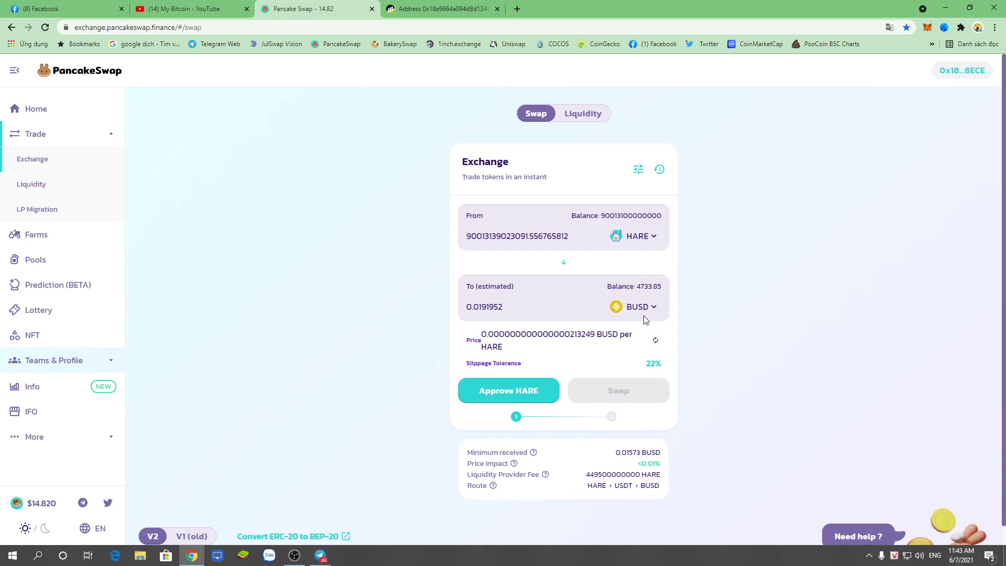
# - Set the slippage tolerance to 0.5% and check the choice in the settings
pyautogui.click(638, 169)
pyautogui.click(727, 197)
pyautogui.click(638, 170)
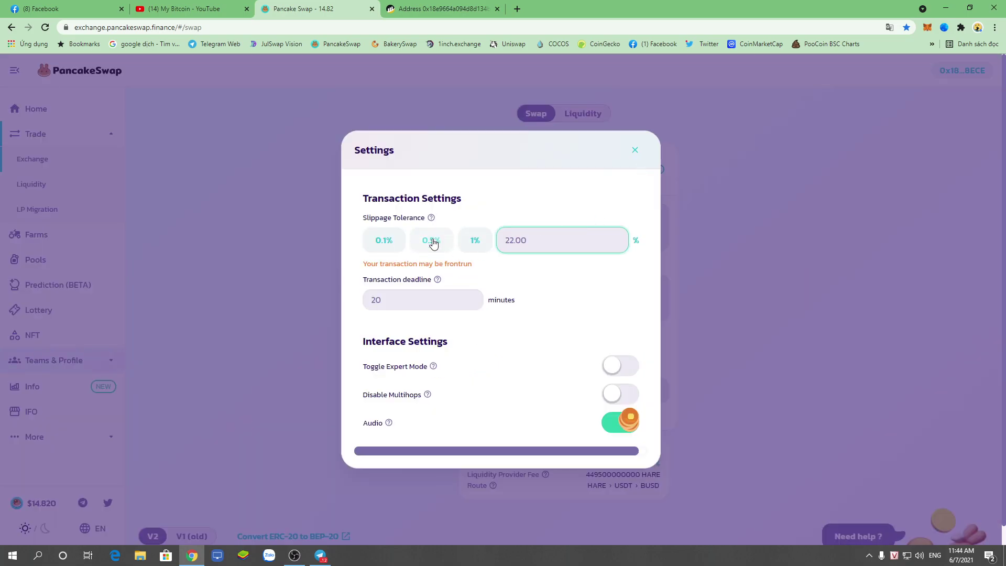
pyautogui.click(431, 243)
pyautogui.click(733, 325)
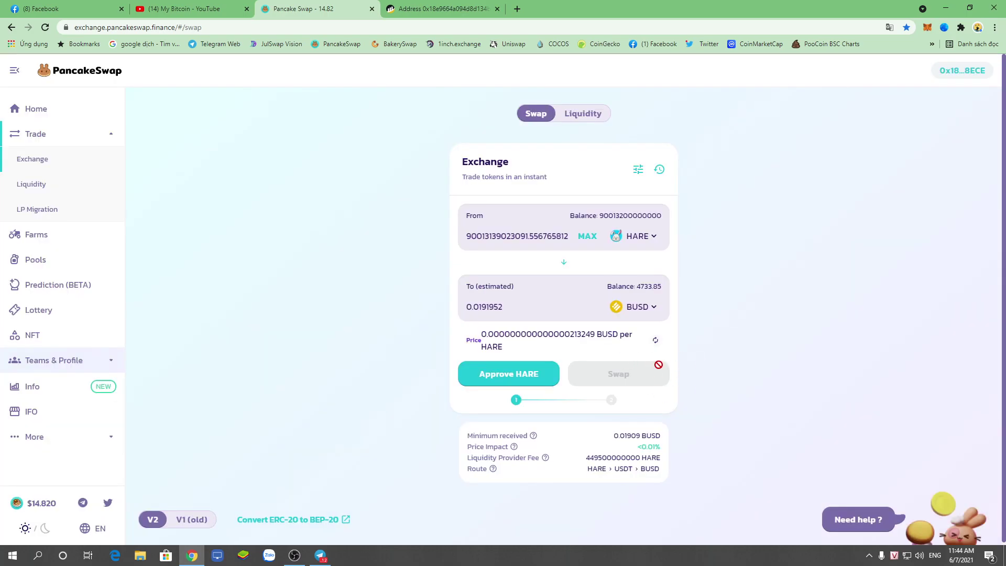
pyautogui.click(637, 170)
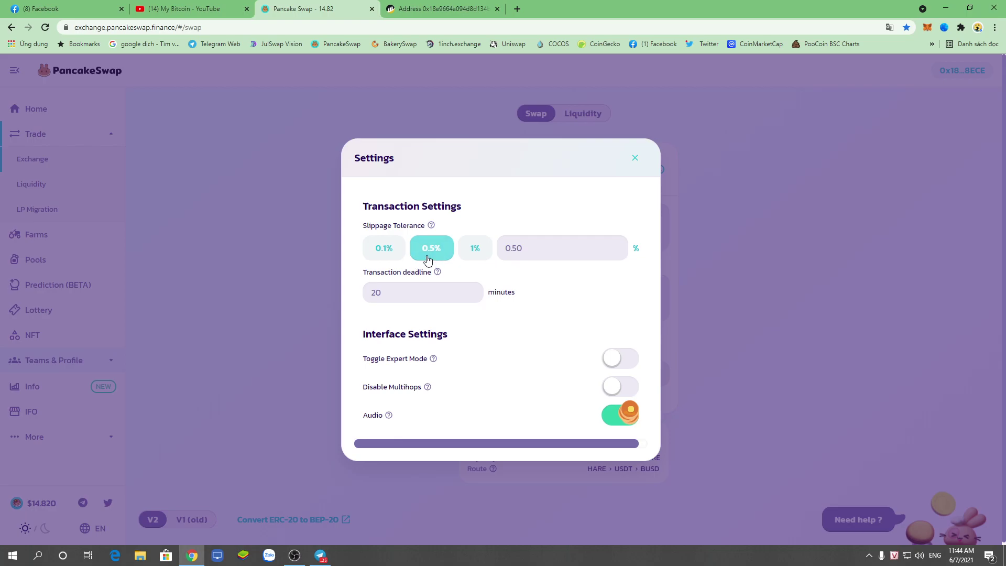
pyautogui.click(796, 300)
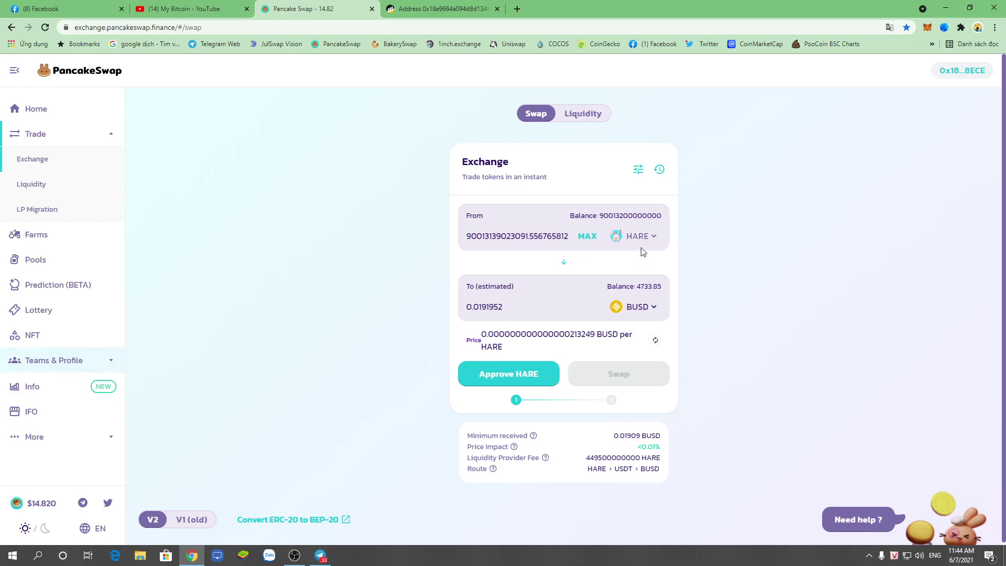
# - Switch to Telegram and copy the MINT contract address from the channel's announcement
pyautogui.click(326, 556)
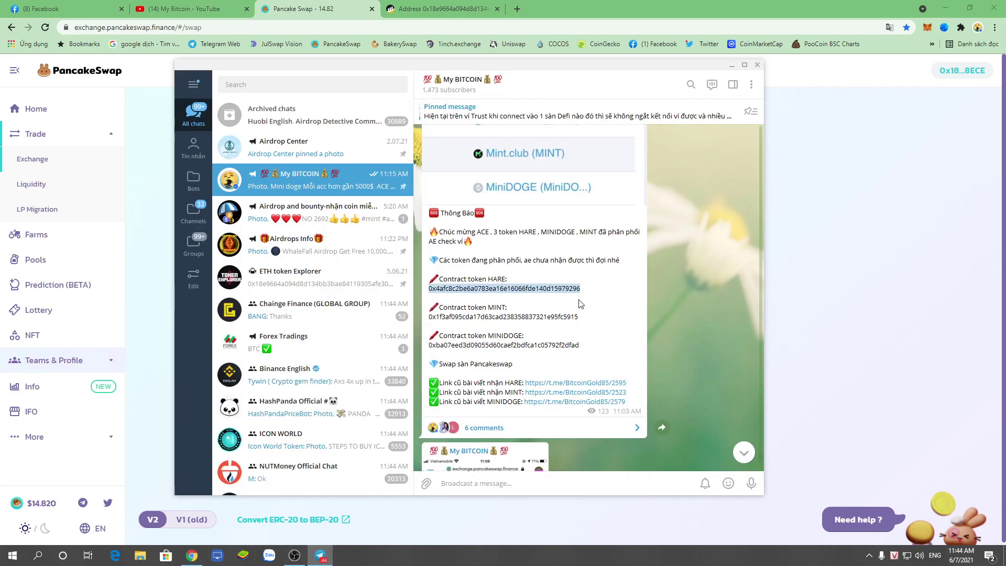
pyautogui.click(612, 316)
pyautogui.doubleClick(542, 317)
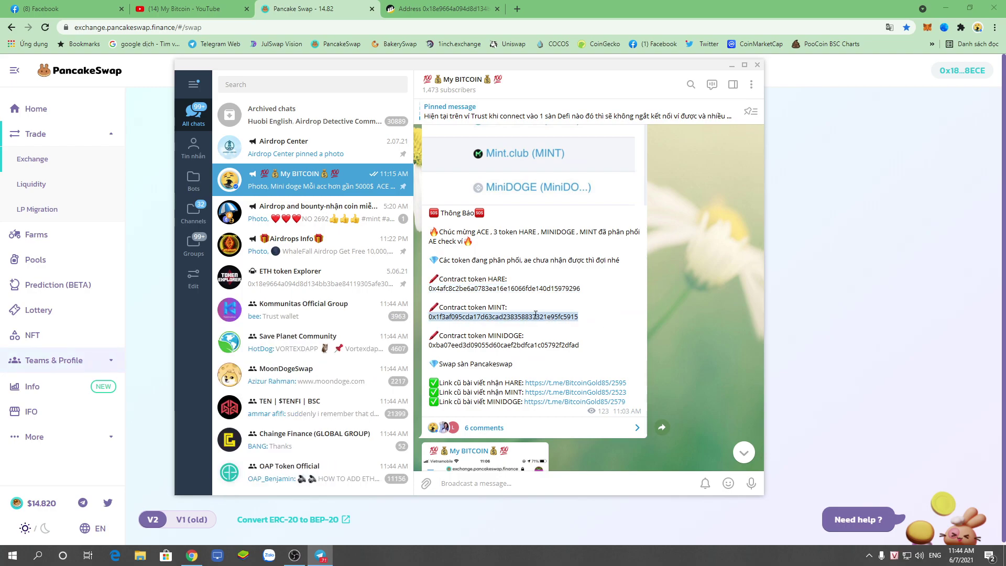
pyautogui.rightClick(535, 316)
pyautogui.click(572, 329)
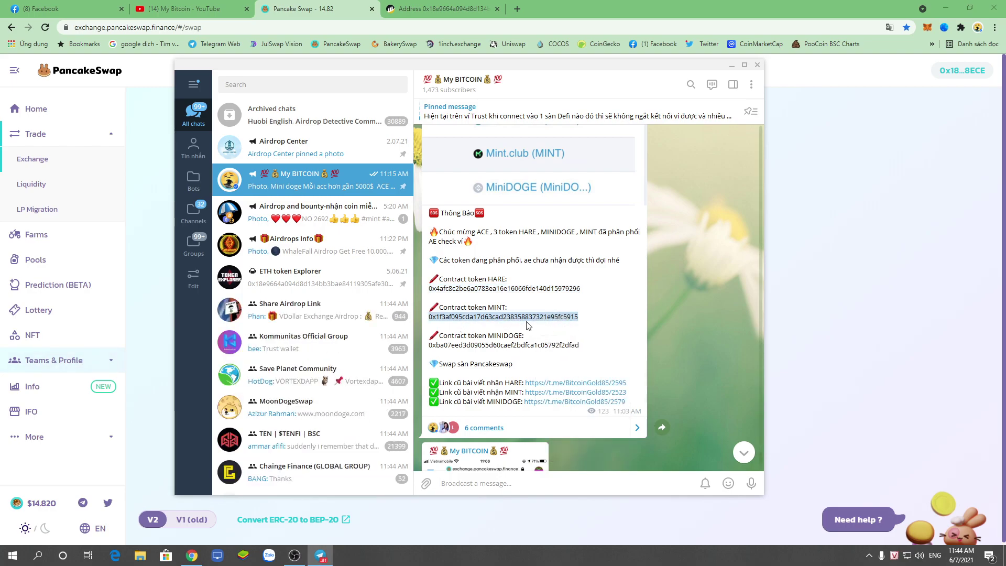
# - On PancakeSwap, search for the copied MINT contract address and choose MINT as the token to swap from
pyautogui.click(800, 241)
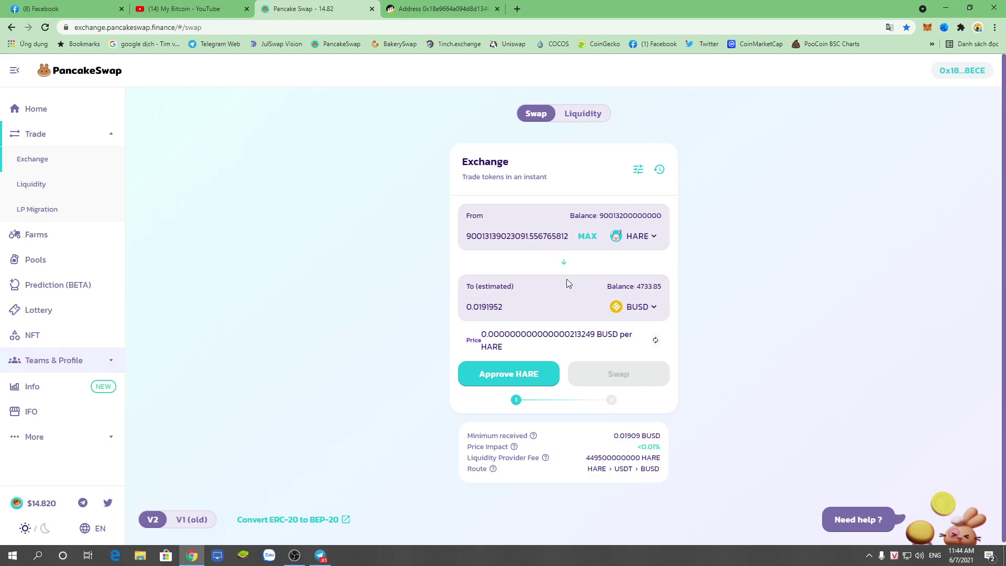
pyautogui.click(639, 236)
pyautogui.click(456, 196)
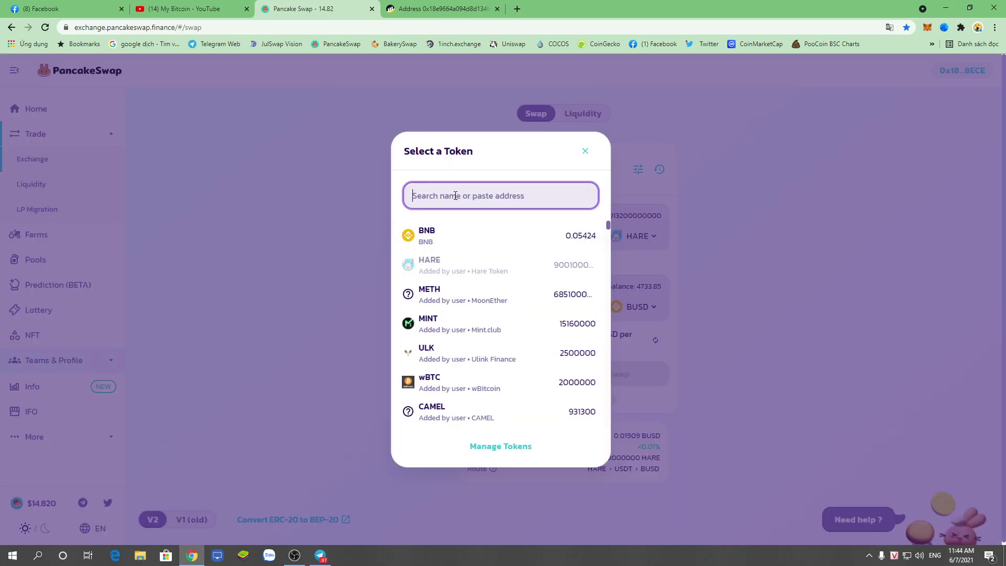
pyautogui.rightClick(455, 196)
pyautogui.click(478, 278)
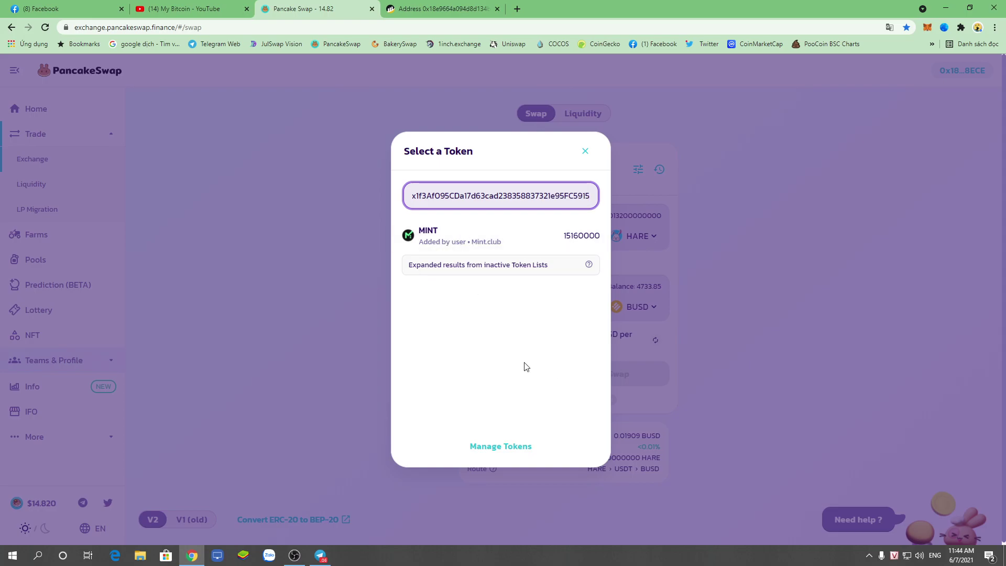
pyautogui.click(449, 241)
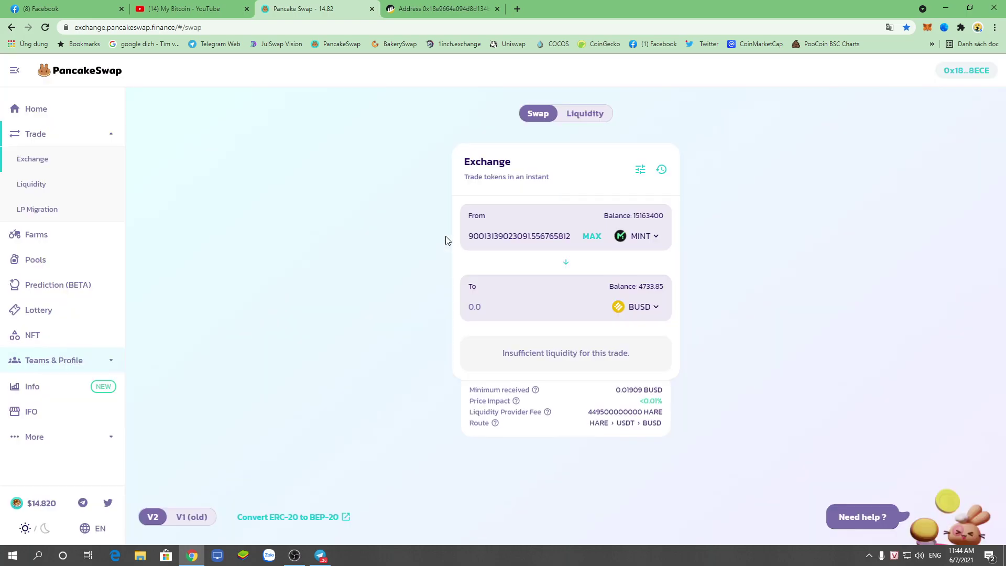
# - Set the MINT amount to the full balance and compare the BUSD quotes for selling and buying it
pyautogui.click(588, 239)
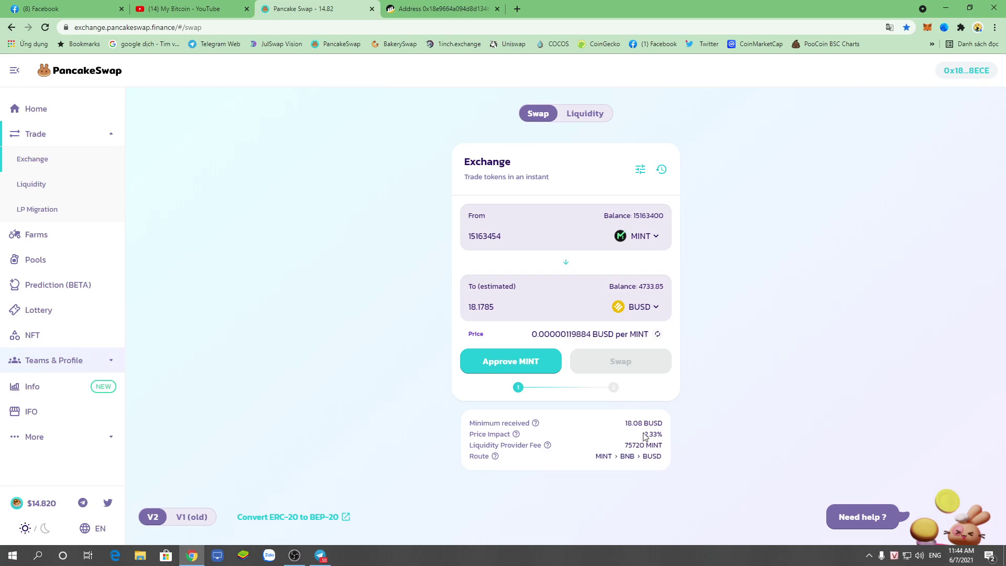
pyautogui.moveTo(639, 438); pyautogui.dragTo(696, 439)
pyautogui.click(565, 262)
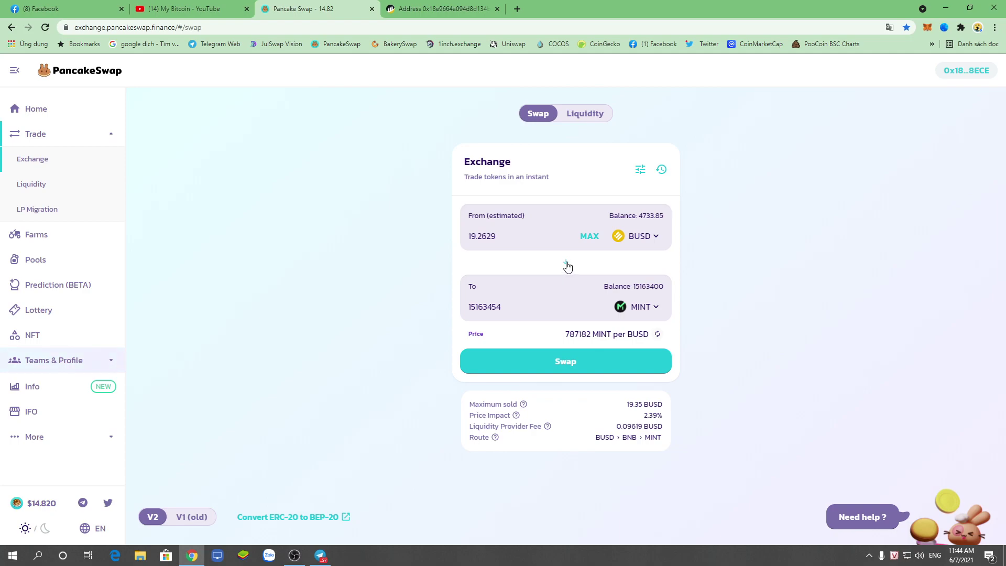
pyautogui.click(566, 264)
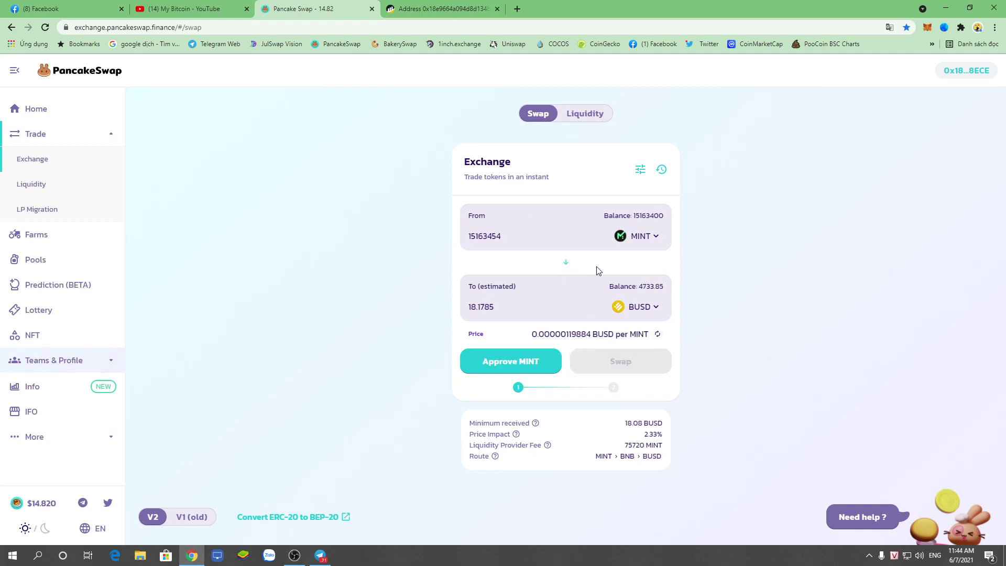
# - Approve PancakeSwap to spend MINT and confirm the approval in the MetaMask wallet
pyautogui.click(437, 5)
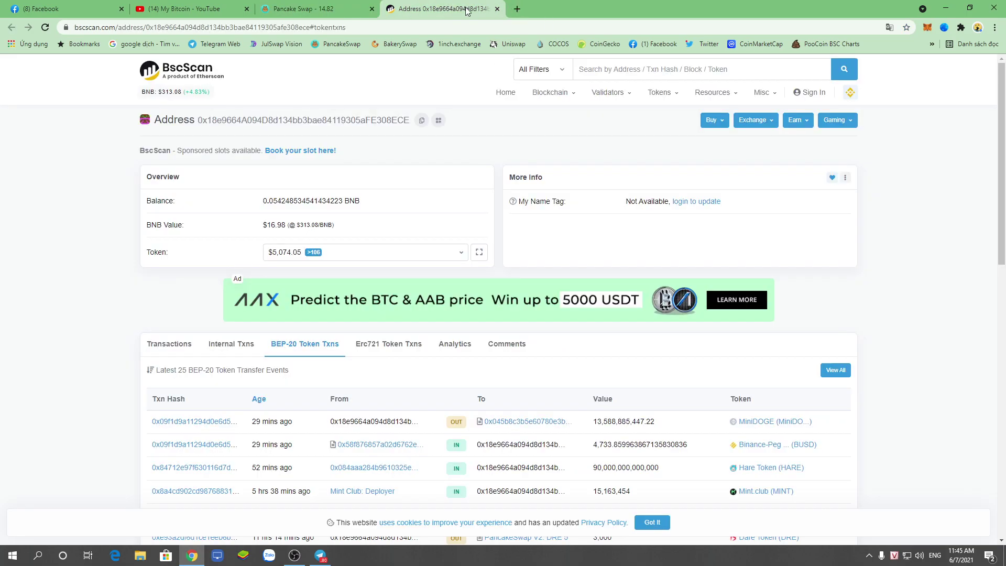
pyautogui.click(324, 5)
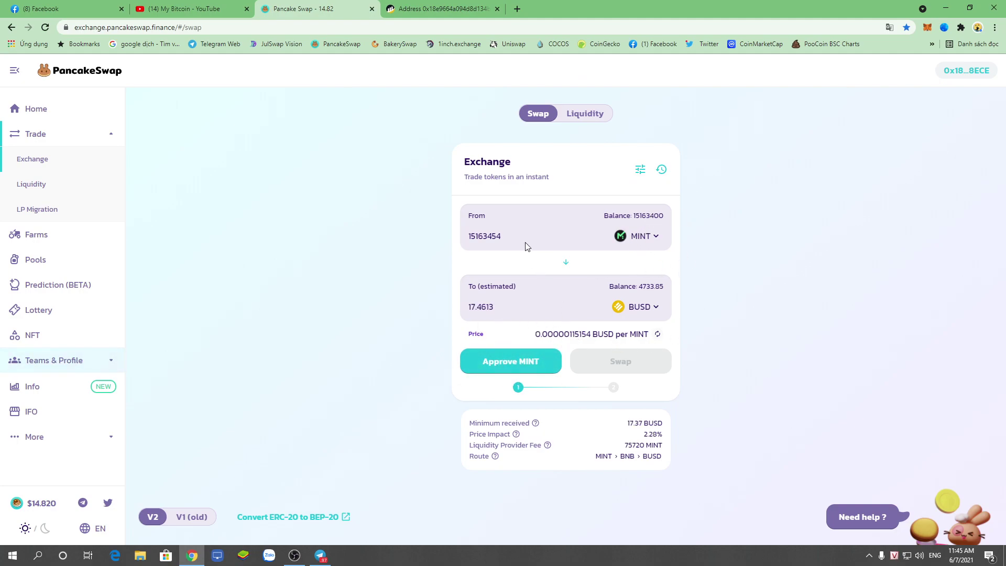
pyautogui.click(540, 370)
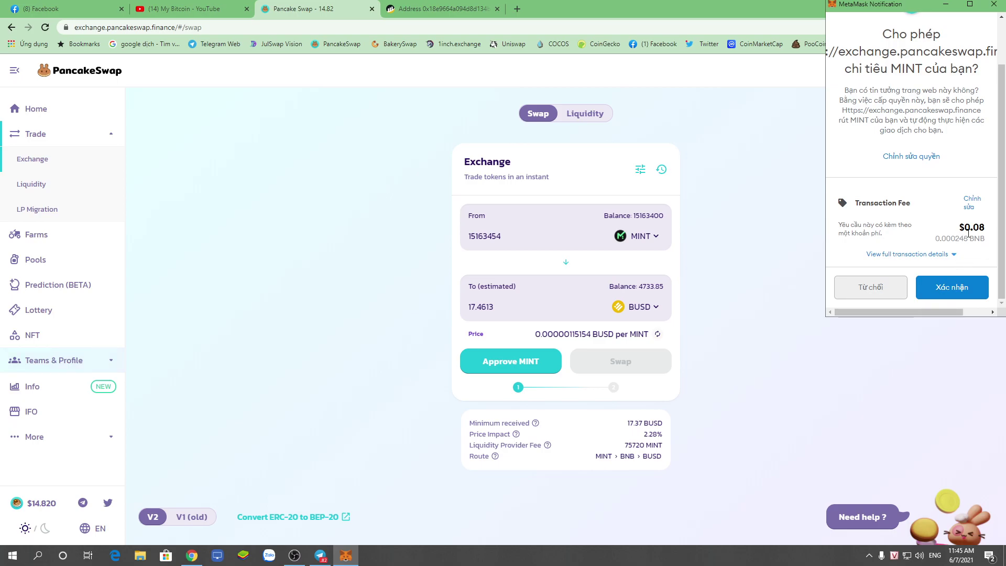
pyautogui.click(945, 287)
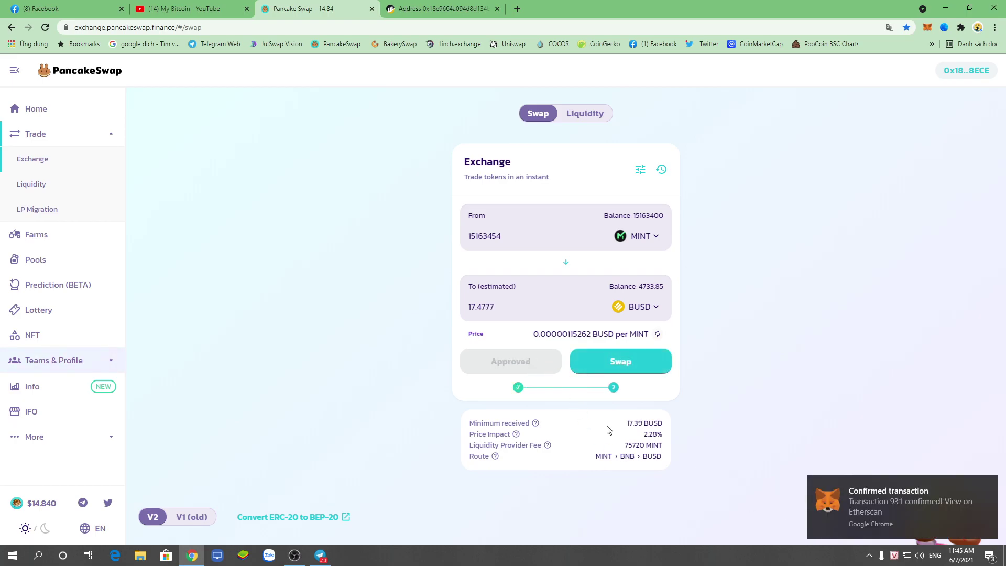
# - Try the MINT-to-BUSD swap up to the wallet's fee request and reject the transaction
pyautogui.click(652, 361)
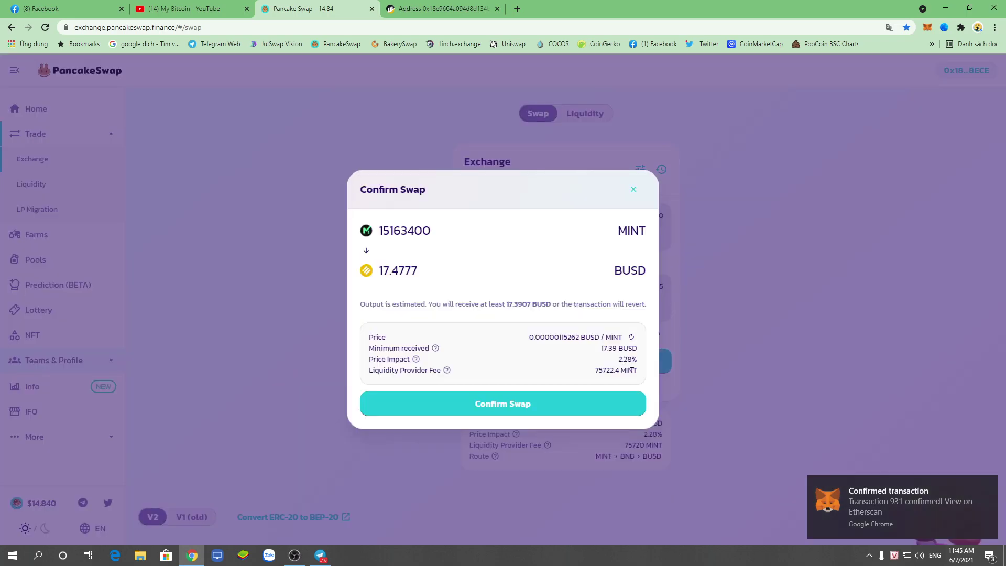
pyautogui.click(497, 404)
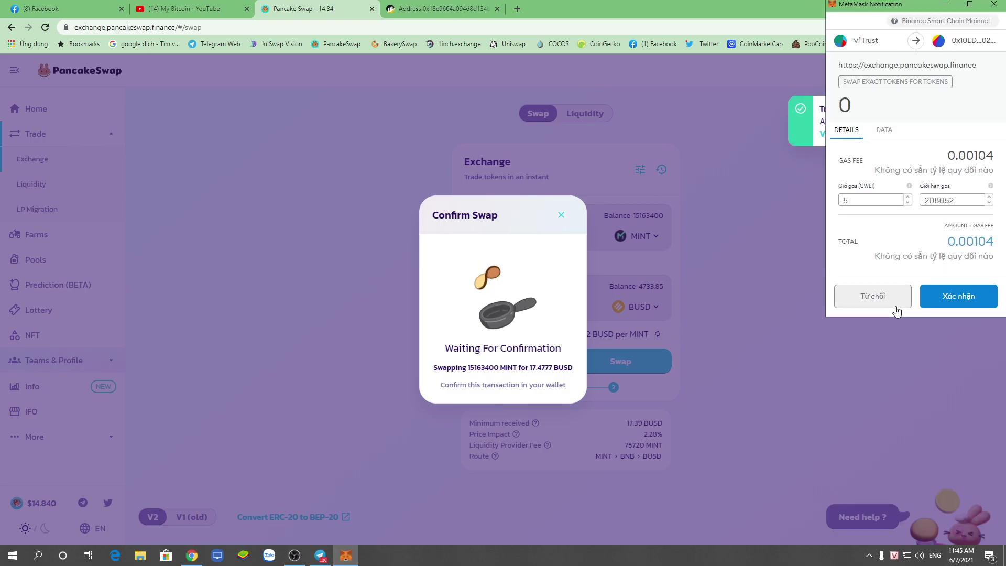
pyautogui.click(891, 298)
pyautogui.click(560, 245)
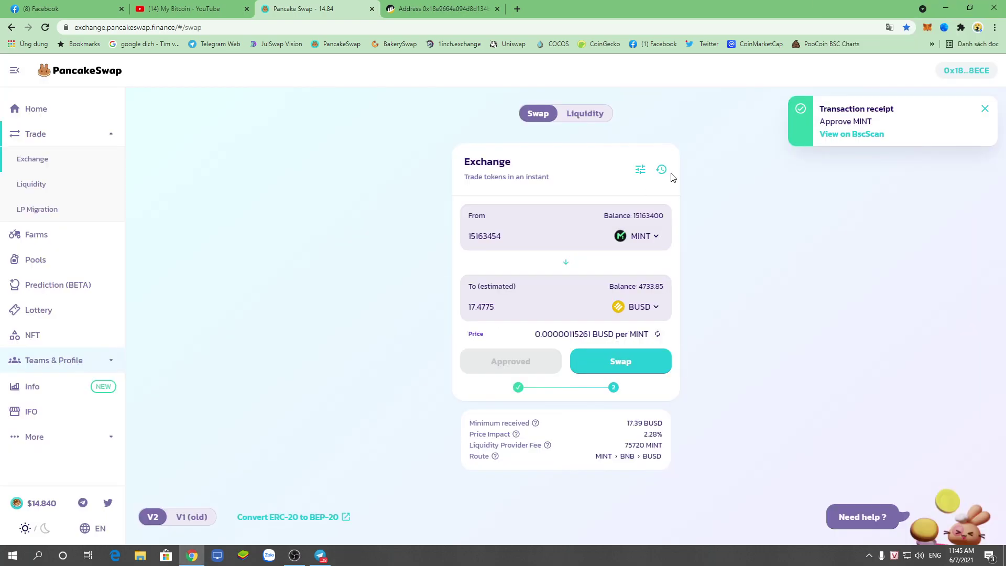
# - Set a custom slippage tolerance of 22% for the MINT swap and examine the MINT balance
pyautogui.click(640, 170)
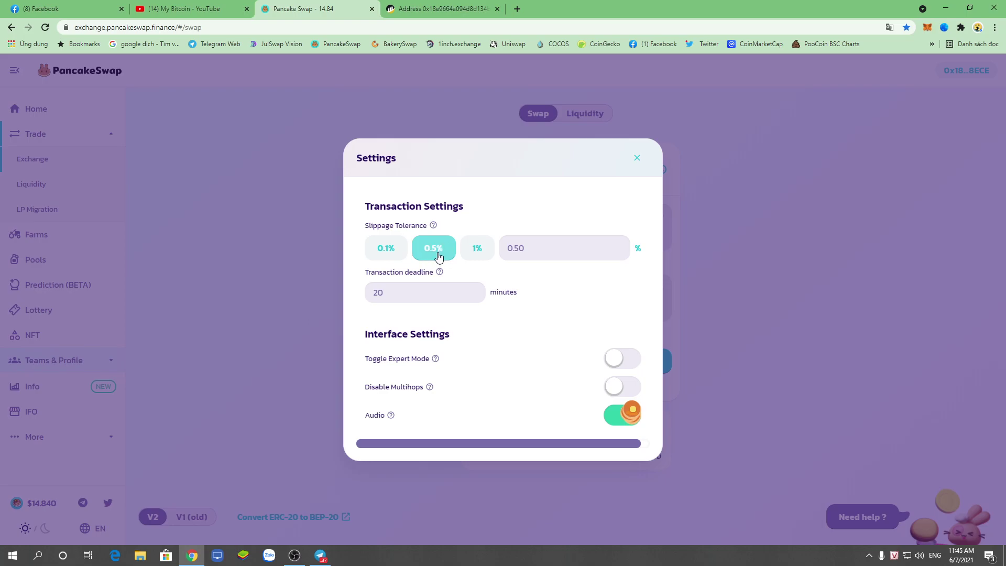
pyautogui.click(544, 249)
pyautogui.write('22')
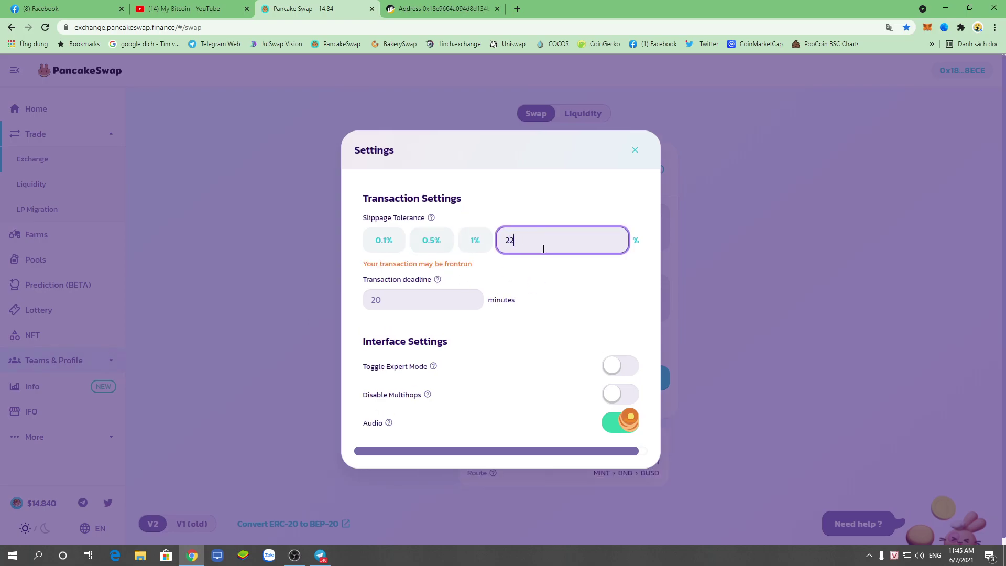
pyautogui.click(789, 293)
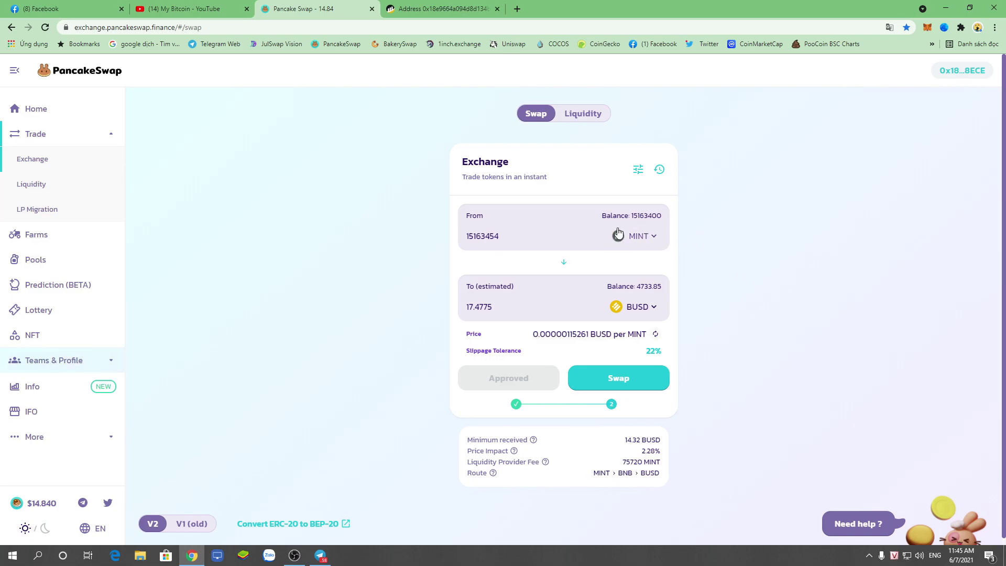
pyautogui.tripleClick(646, 215)
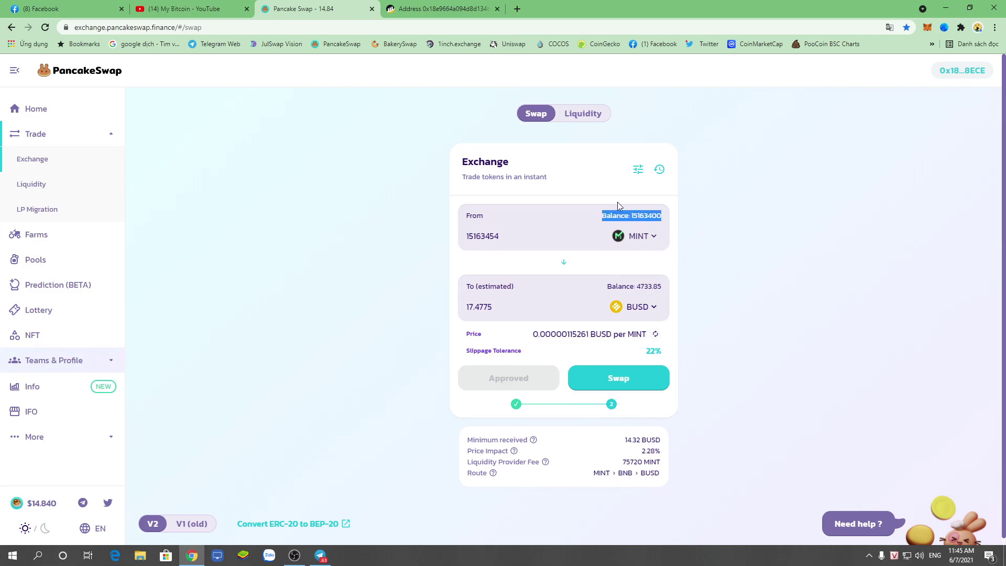
# - Return the slippage tolerance to 0.5% and check the minimum BUSD received for the MINT swap
pyautogui.click(638, 169)
pyautogui.click(433, 248)
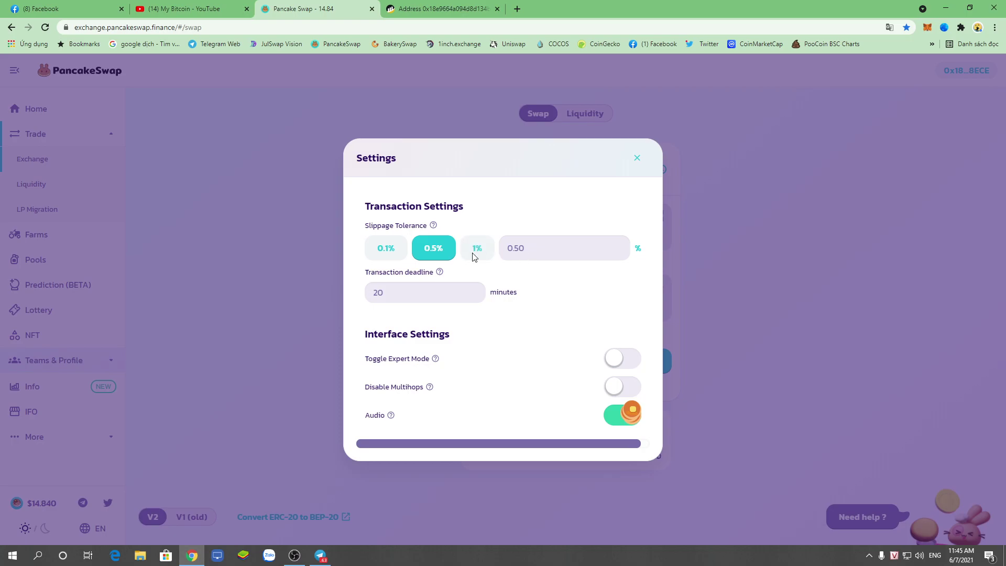
pyautogui.click(756, 264)
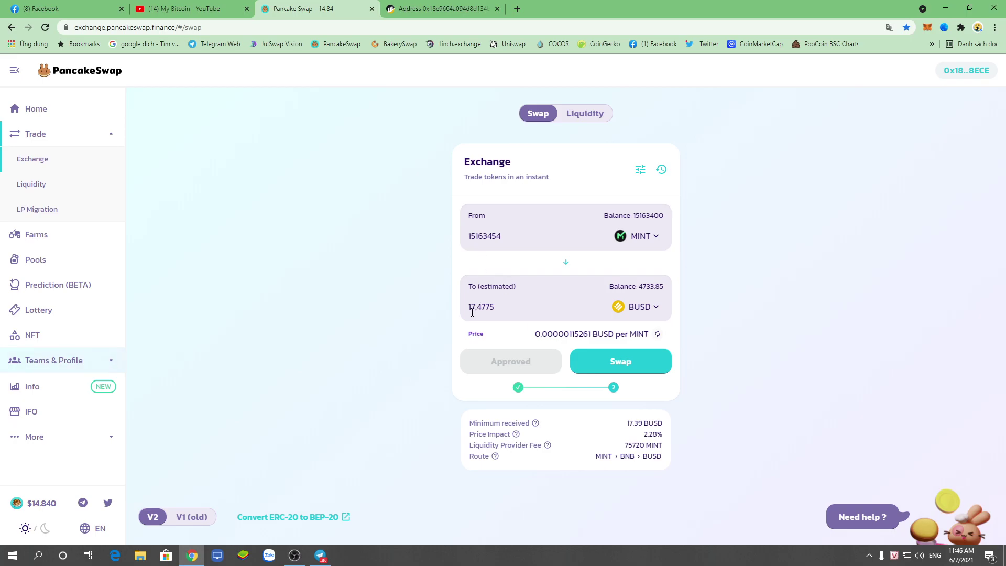
pyautogui.moveTo(626, 423); pyautogui.dragTo(658, 424)
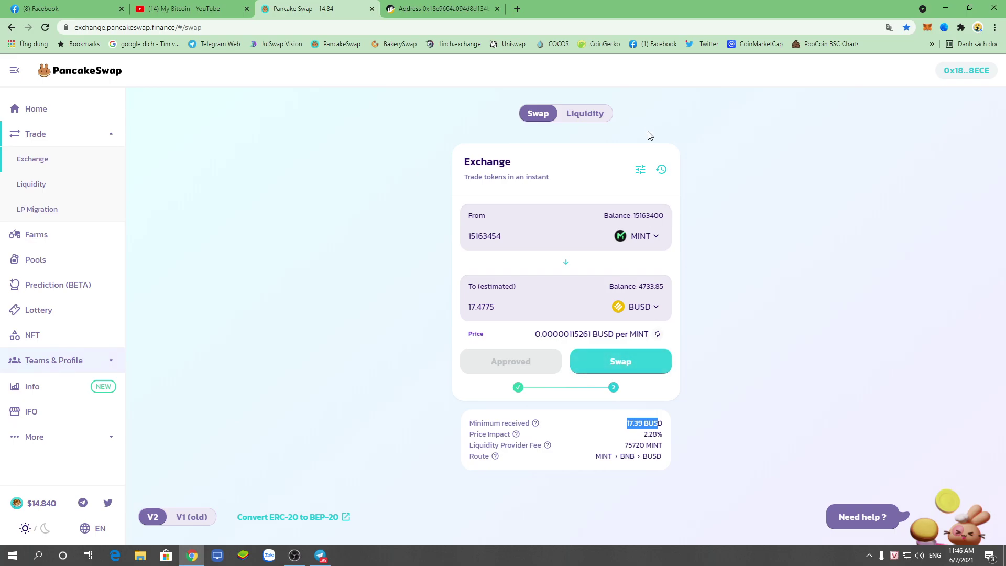
# - Set the slippage tolerance to 22% again and check the tolerance shown in the swap form
pyautogui.click(640, 169)
pyautogui.click(554, 255)
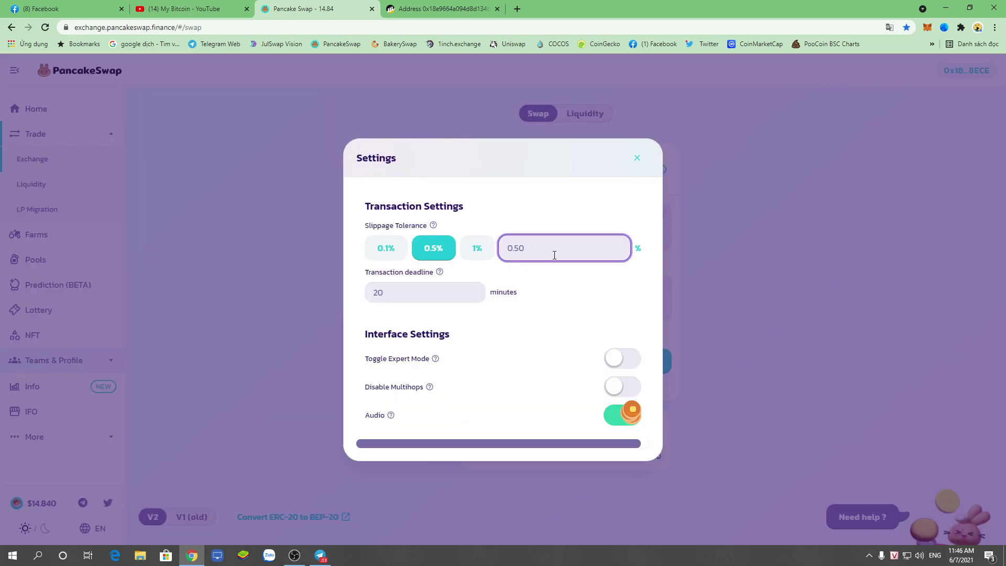
pyautogui.write('22')
pyautogui.click(846, 319)
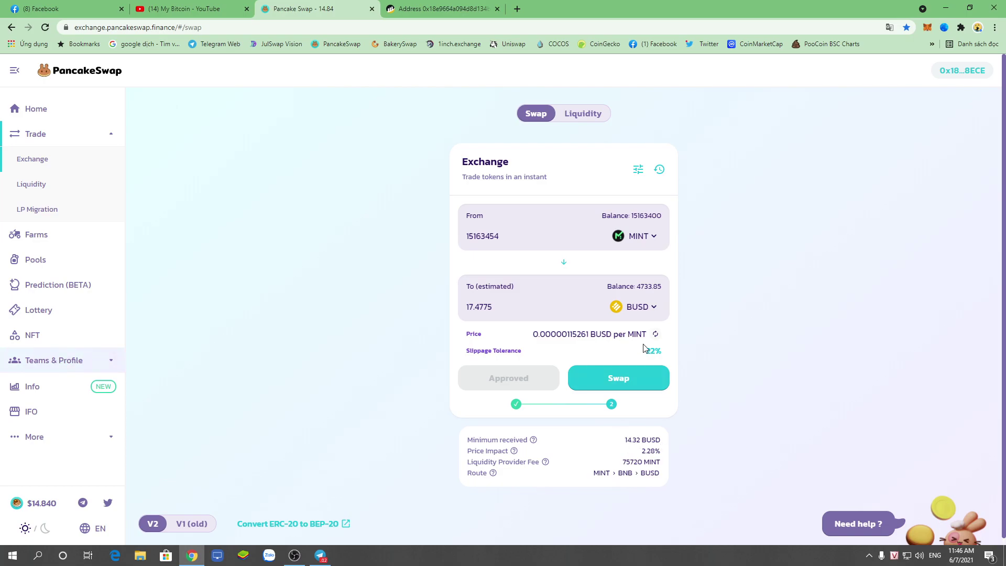
pyautogui.moveTo(650, 351); pyautogui.dragTo(634, 355)
pyautogui.click(702, 357)
# - Restore the slippage tolerance to the 0.5% preset
pyautogui.click(637, 173)
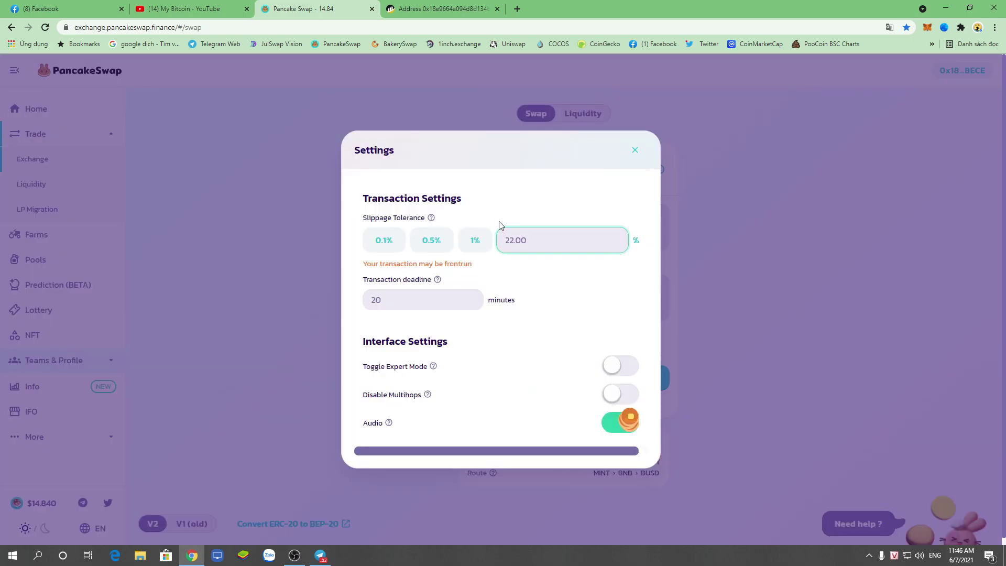
pyautogui.click(432, 247)
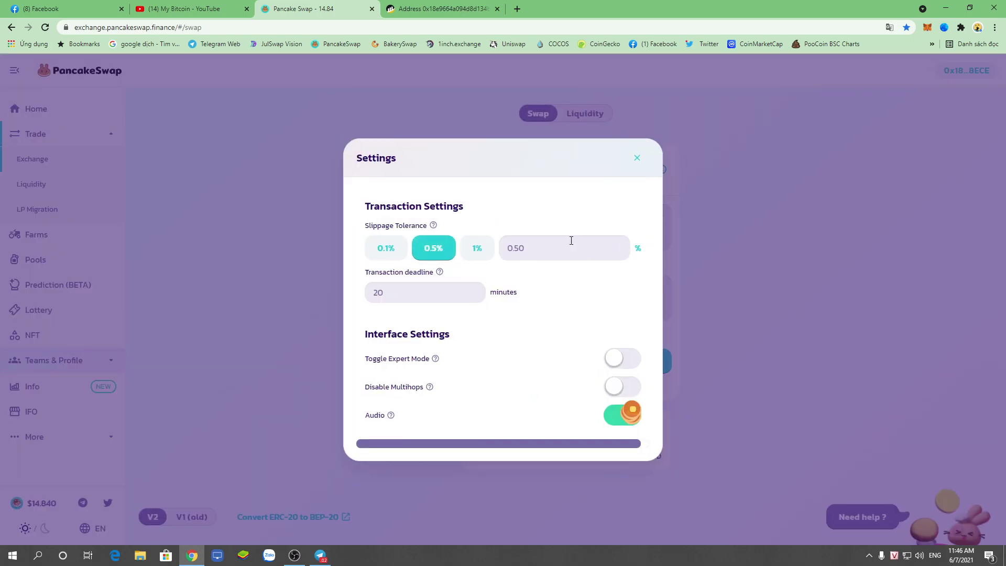
pyautogui.click(832, 283)
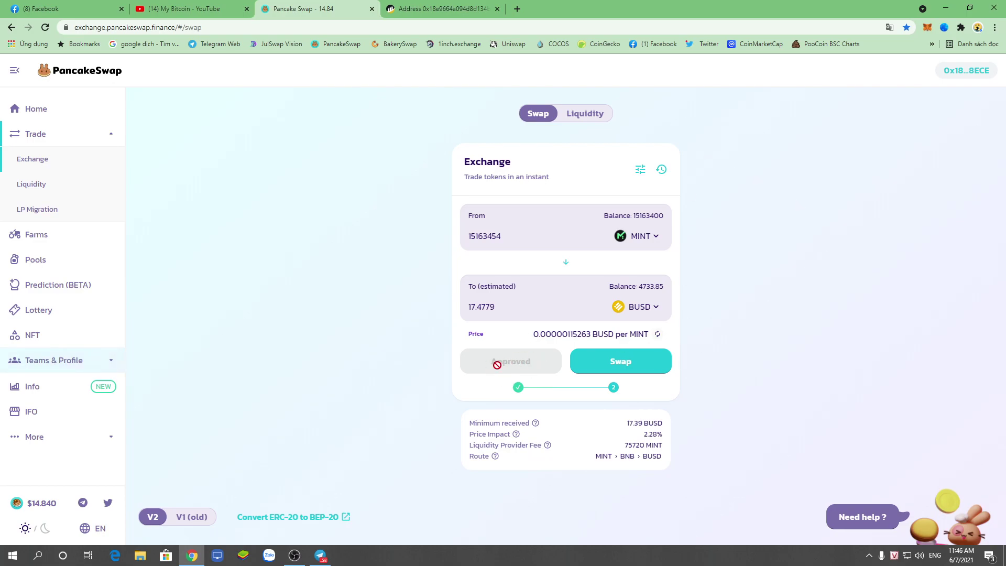
# - Try the full MINT-to-BUSD swap at 0.5% slippage, review the wallet's gas fee and dismiss the transaction
pyautogui.click(634, 374)
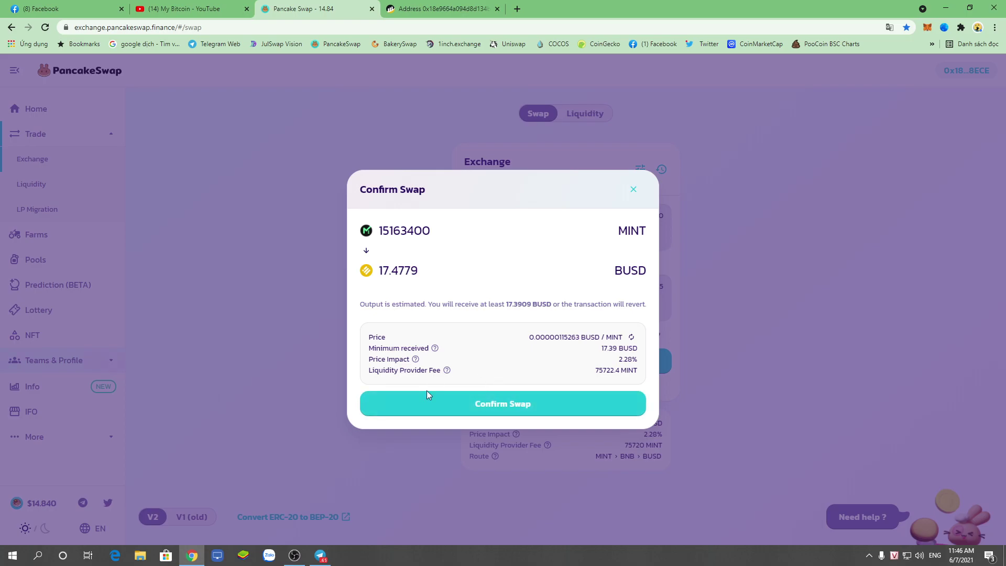
pyautogui.click(524, 409)
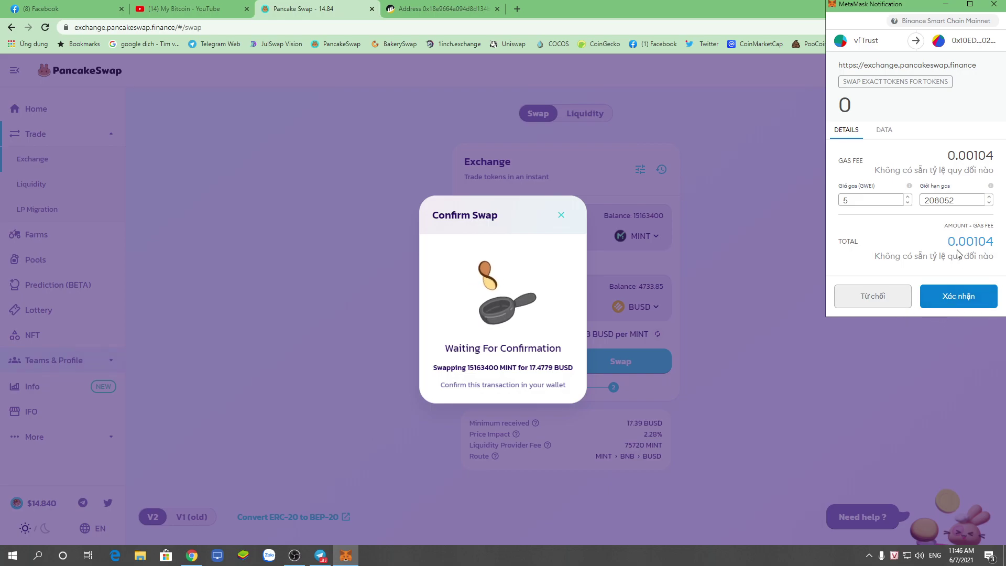
pyautogui.click(968, 307)
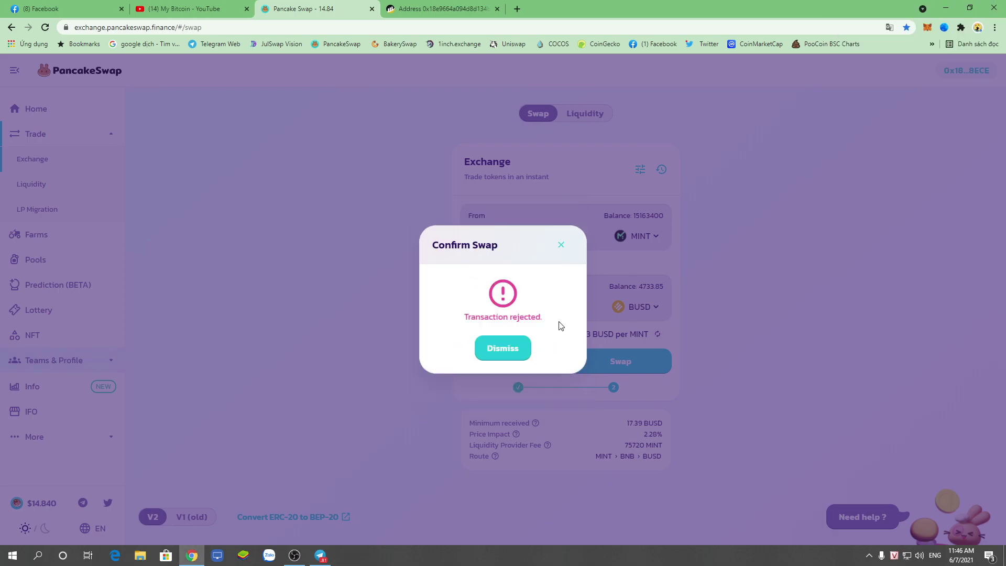
pyautogui.click(561, 245)
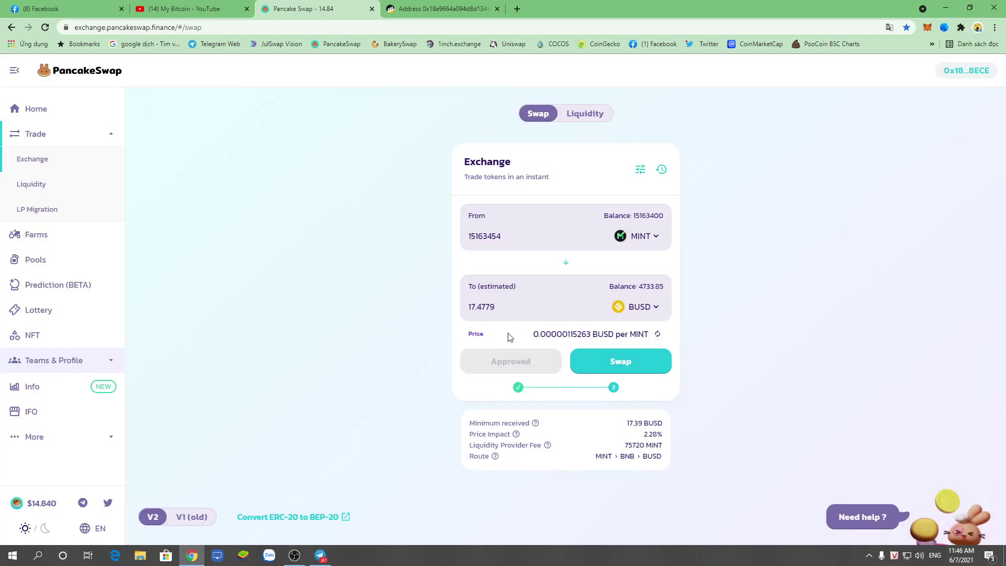
# - Choose BNB as the token to receive for the MINT
pyautogui.click(653, 309)
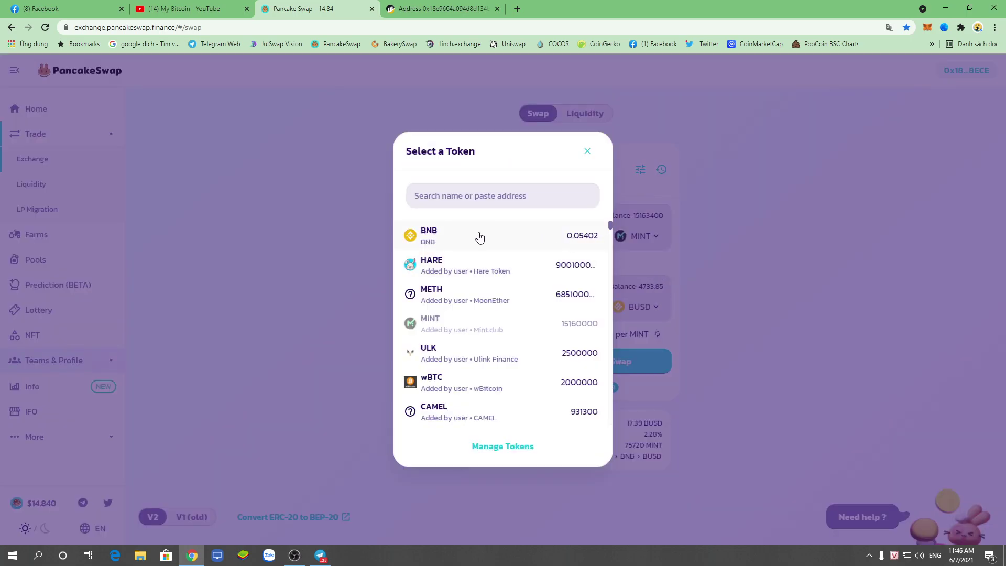
pyautogui.click(555, 239)
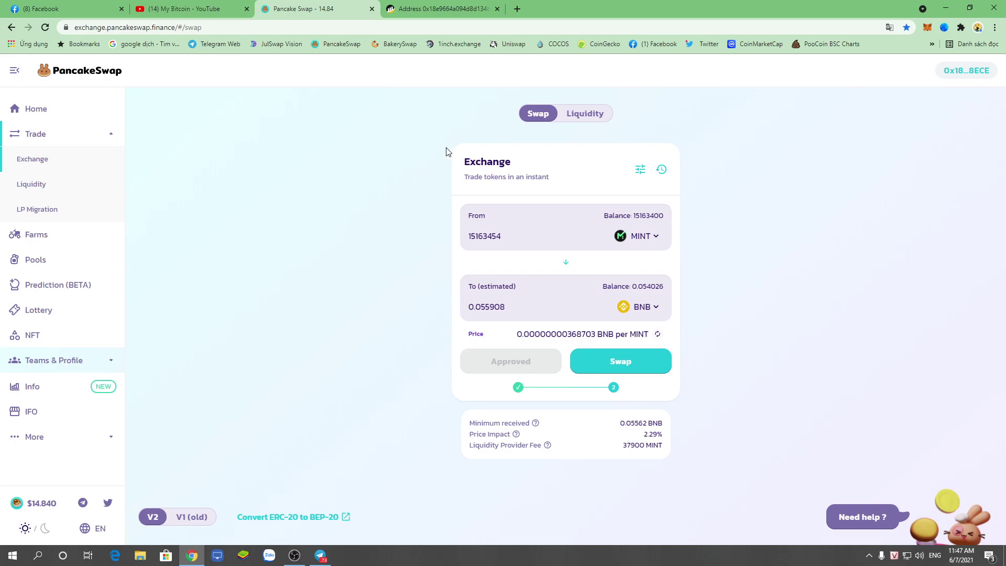
# - Switch to BscScan and look over the wallet's recent BEP-20 token transfers
pyautogui.click(425, 7)
pyautogui.click(330, 6)
pyautogui.click(464, 6)
pyautogui.scroll(-3, 611, 277)
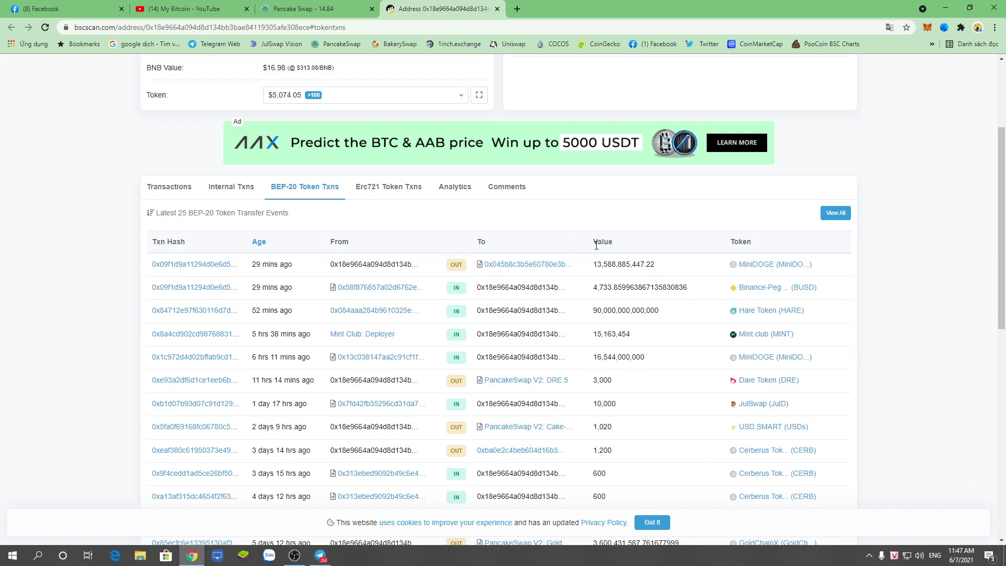
pyautogui.scroll(3, 609, 262)
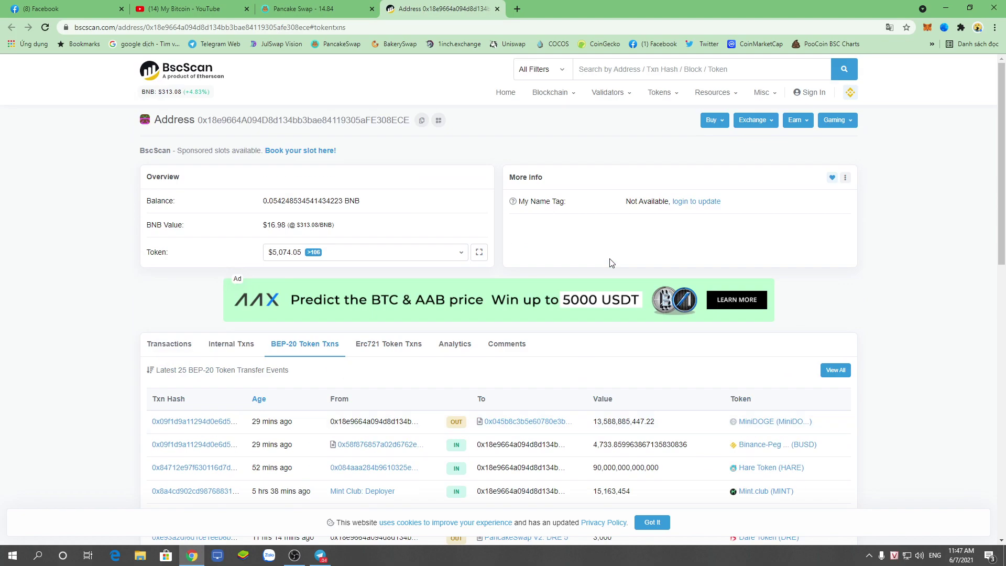
pyautogui.click(192, 8)
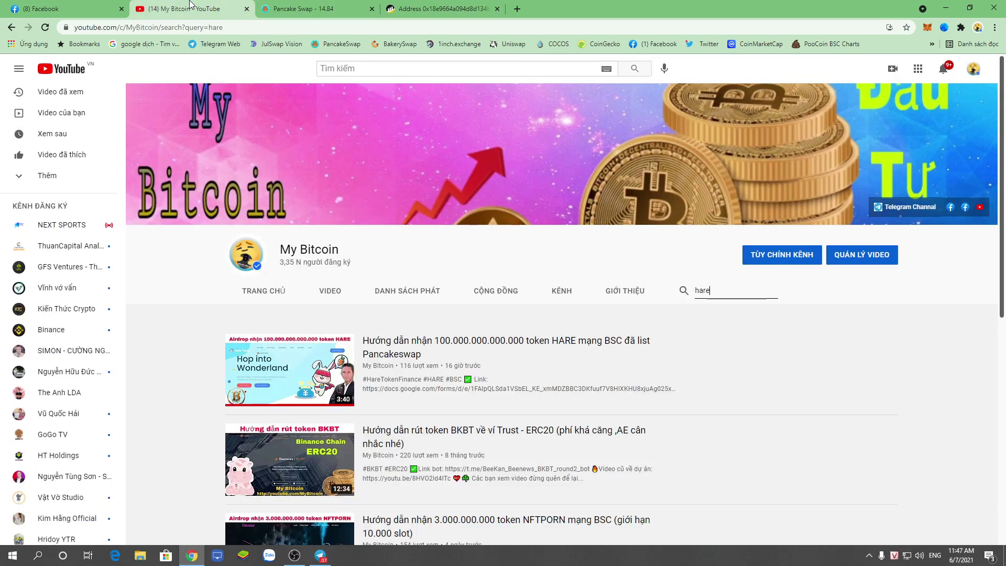
pyautogui.click(317, 4)
pyautogui.click(472, 8)
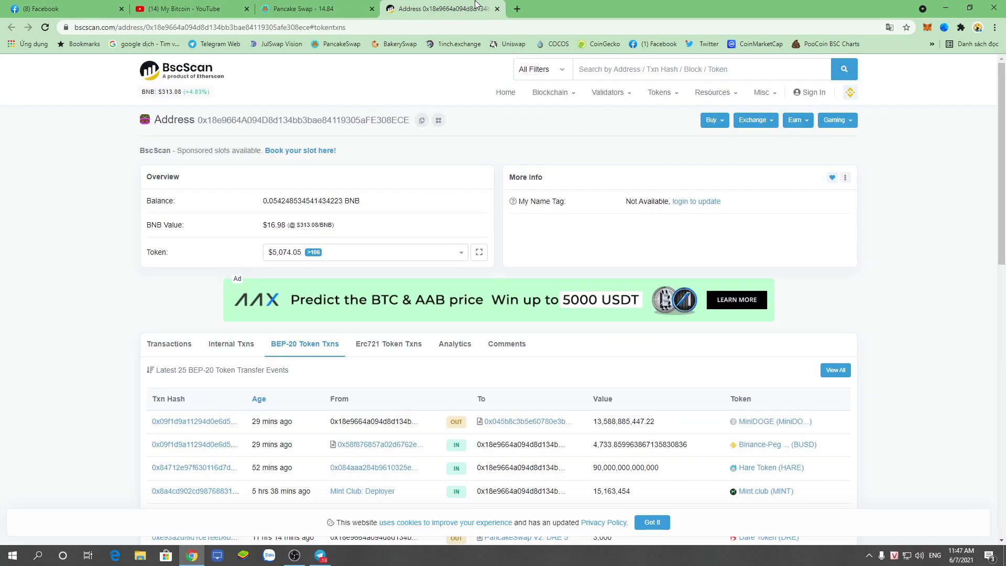
pyautogui.click(364, 7)
pyautogui.click(295, 555)
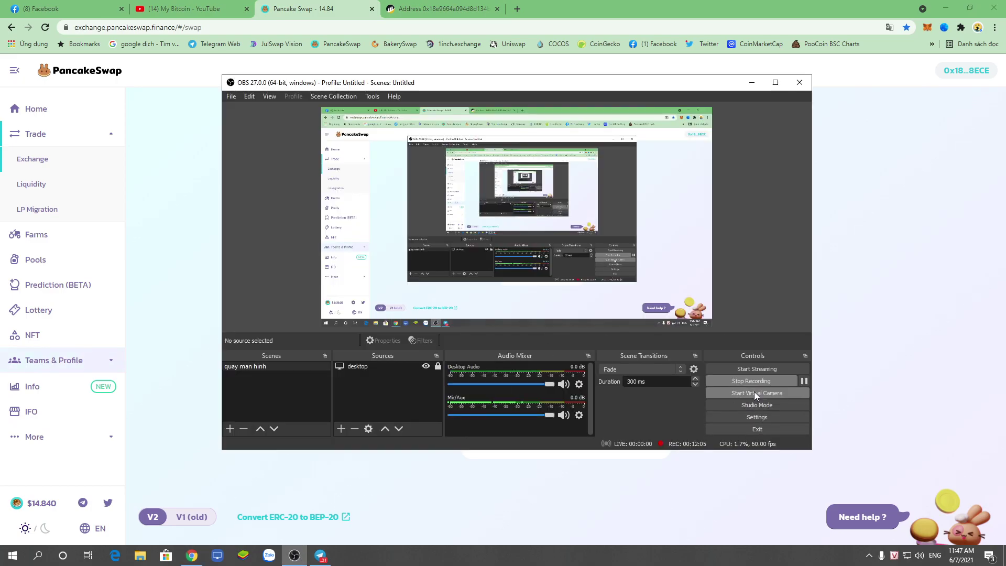